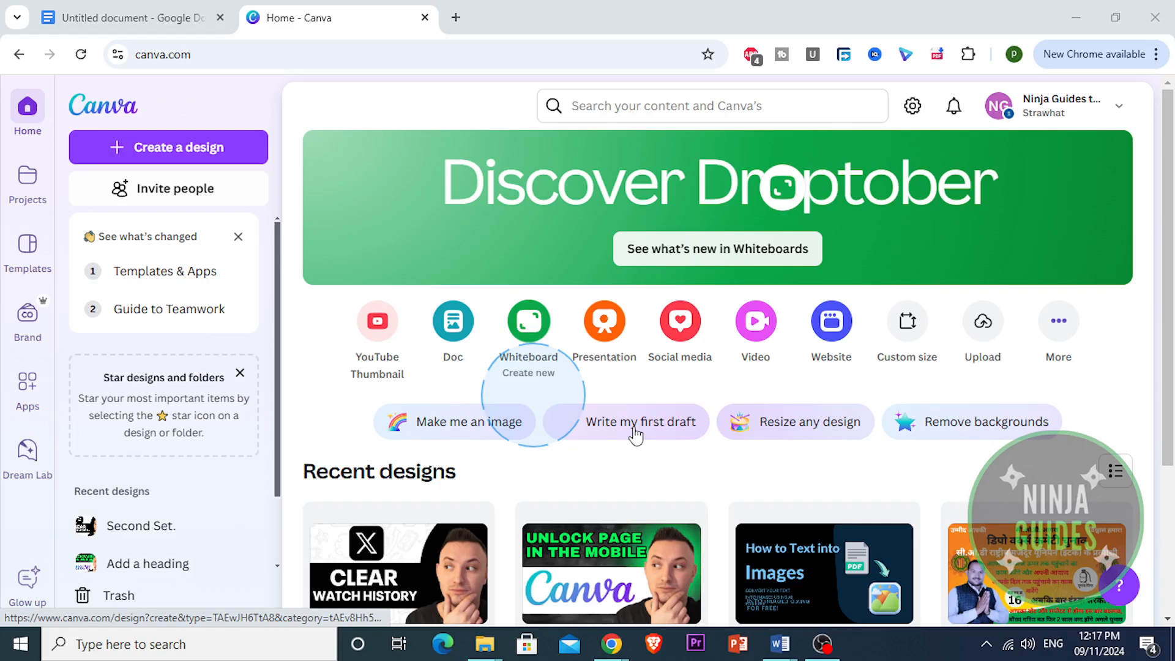
# Start a new Doc and return to the previous page
pyautogui.click(453, 321)
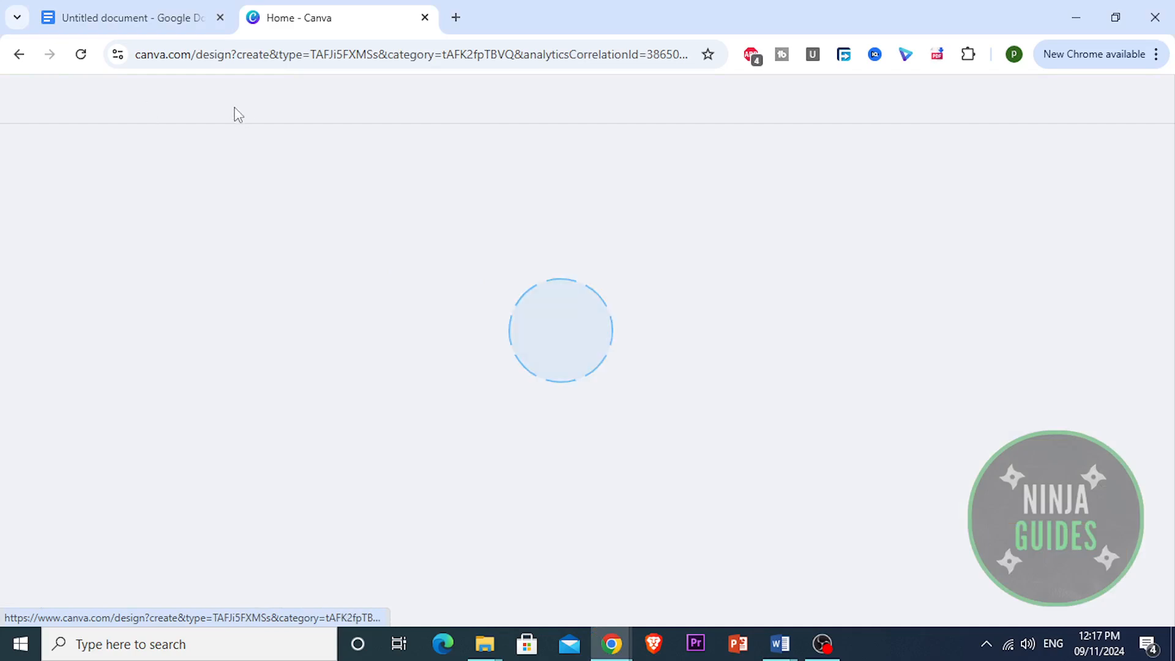
pyautogui.click(14, 52)
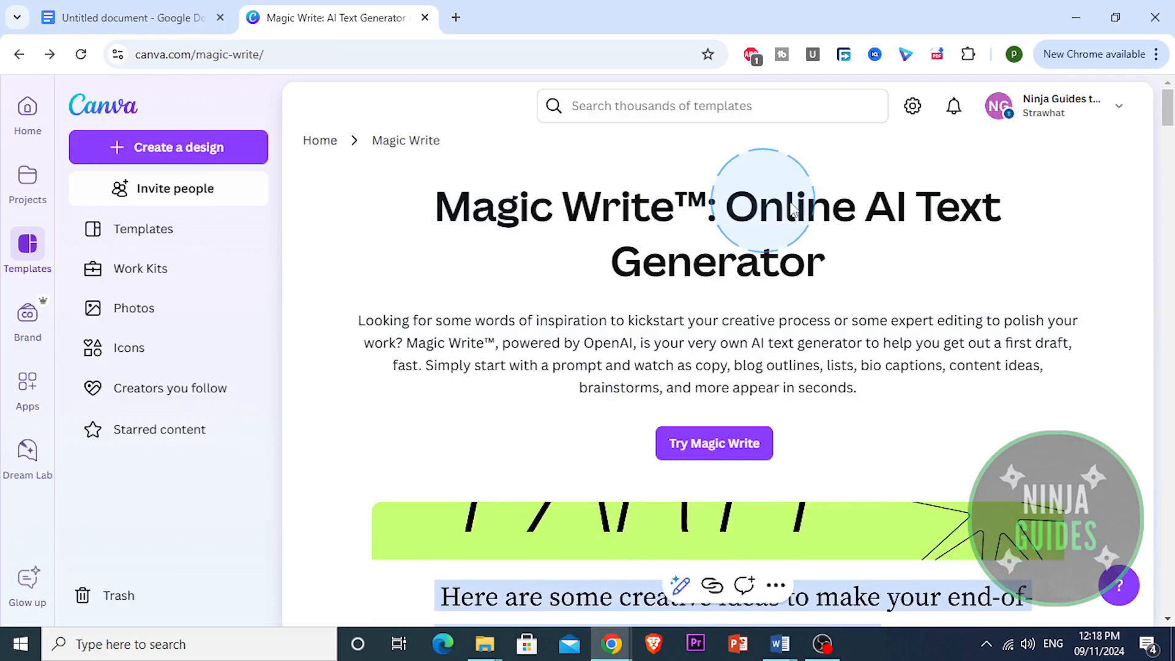
# Examine the Magic Write product page, including its doc features, safety section and writing use cases
pyautogui.scroll(-5, 603, 341)
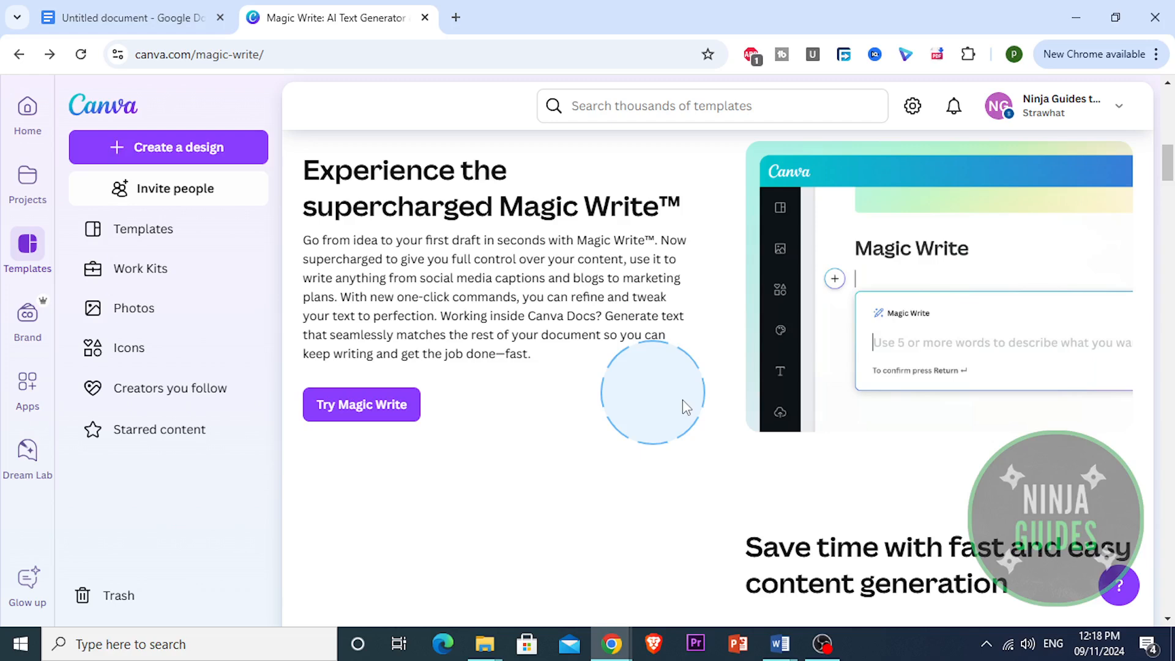
pyautogui.scroll(-15, 682, 399)
pyautogui.scroll(6, 653, 420)
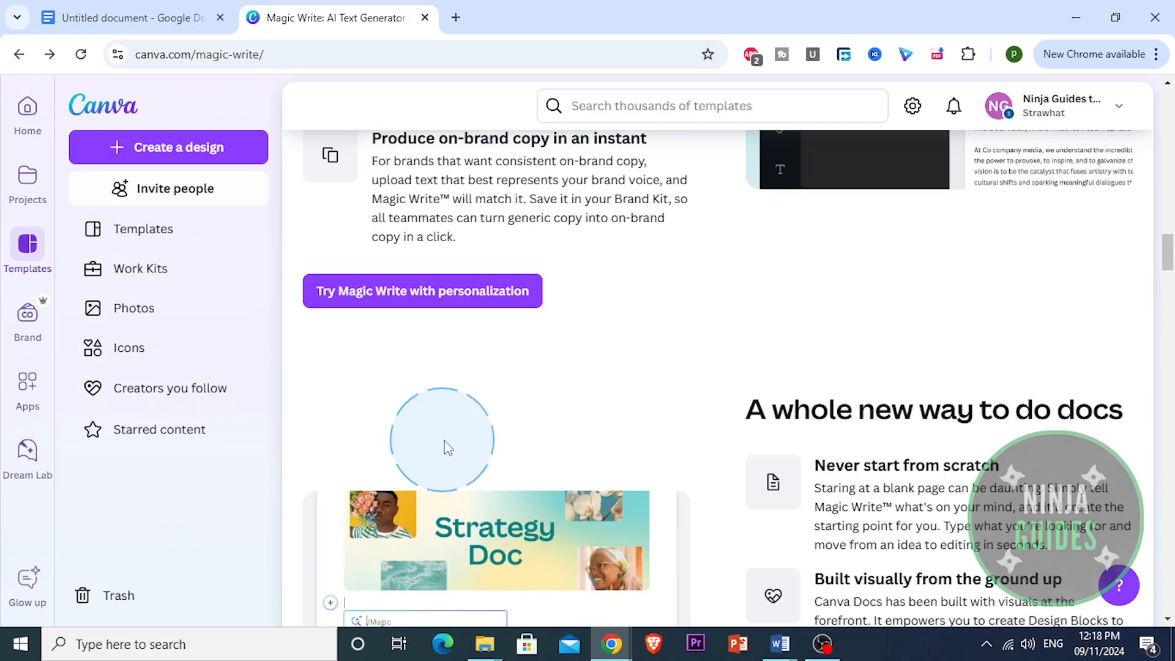
pyautogui.scroll(-10, 448, 448)
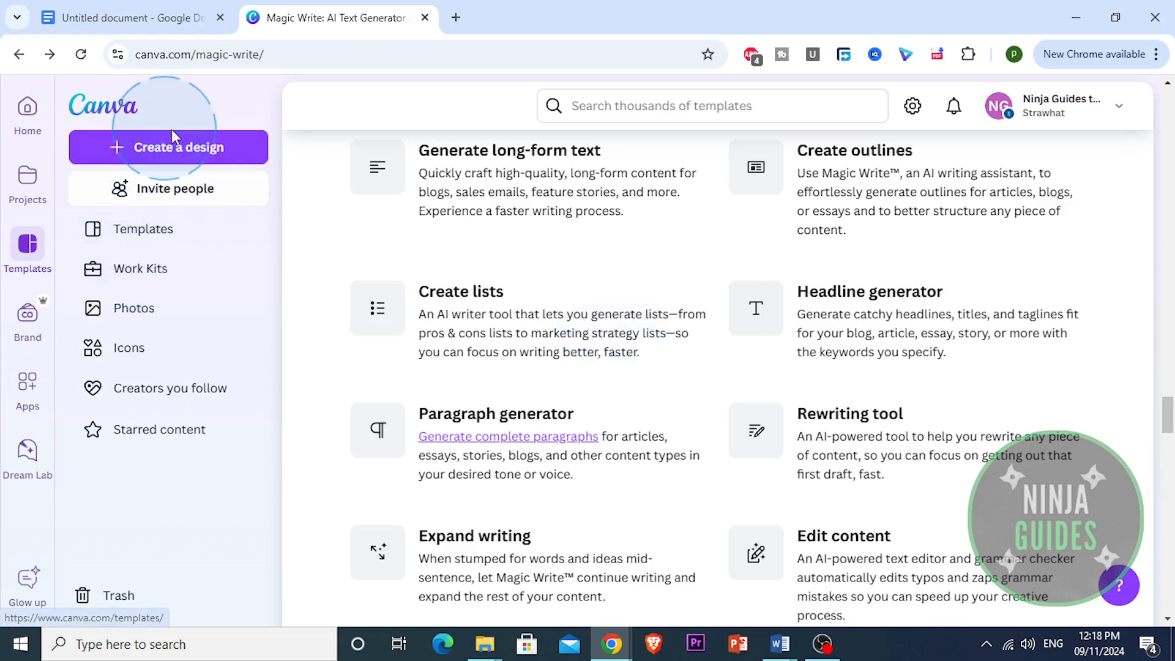
pyautogui.scroll(10, 524, 288)
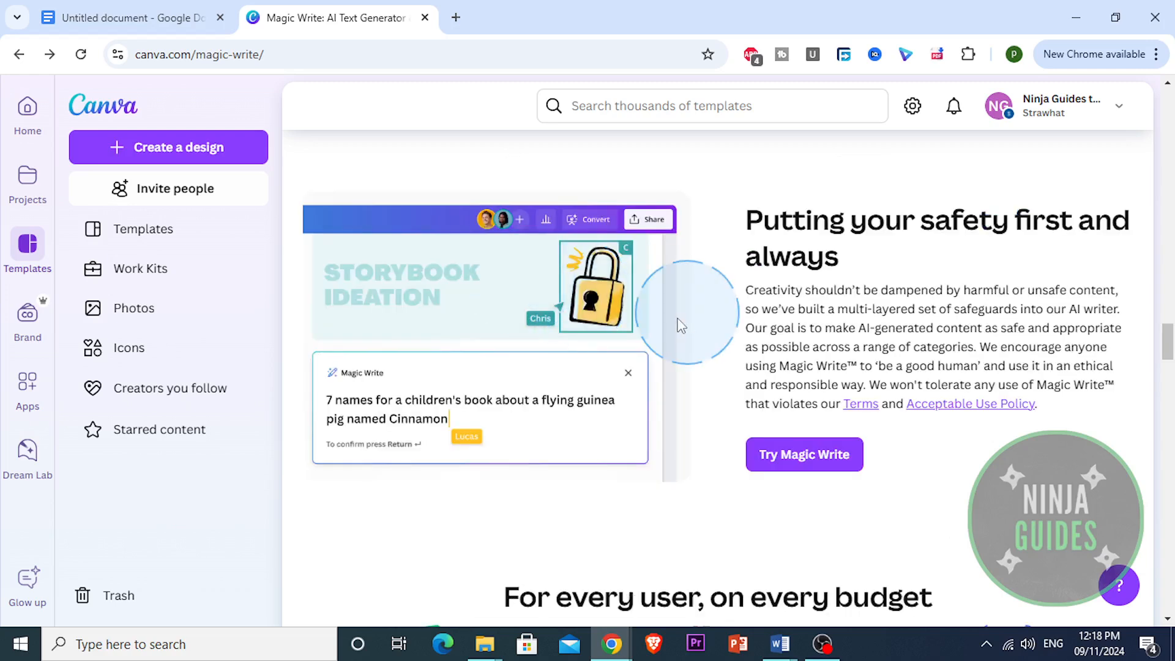
pyautogui.scroll(5, 681, 326)
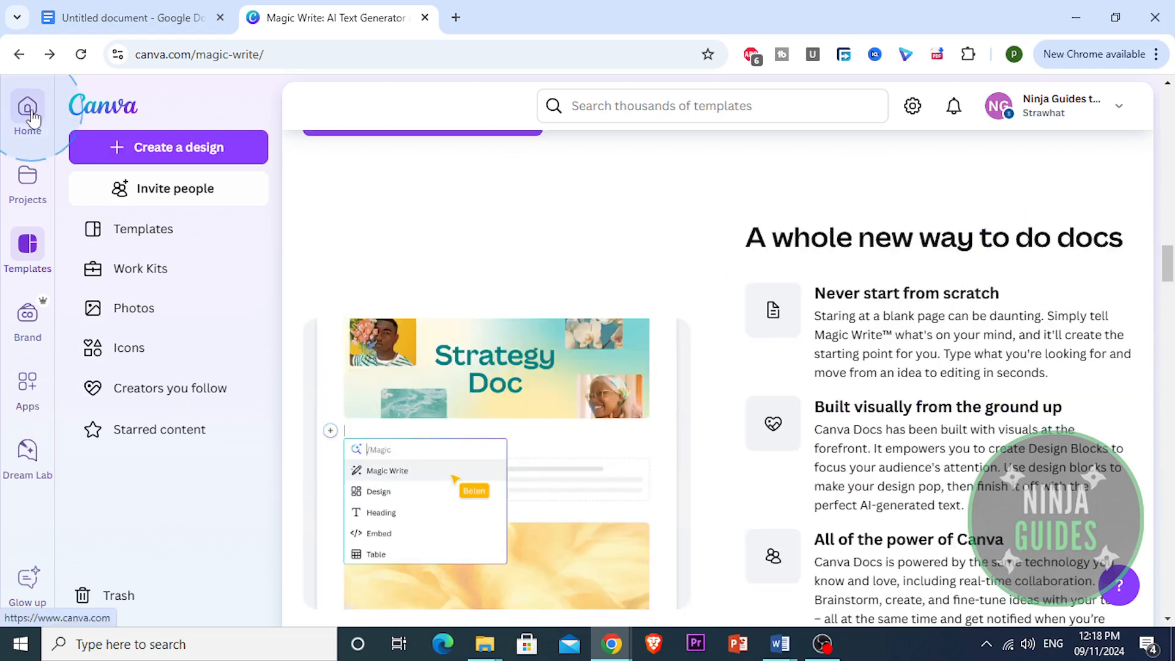
# Return to the Canva home page and look over the recent designs
pyautogui.click(32, 114)
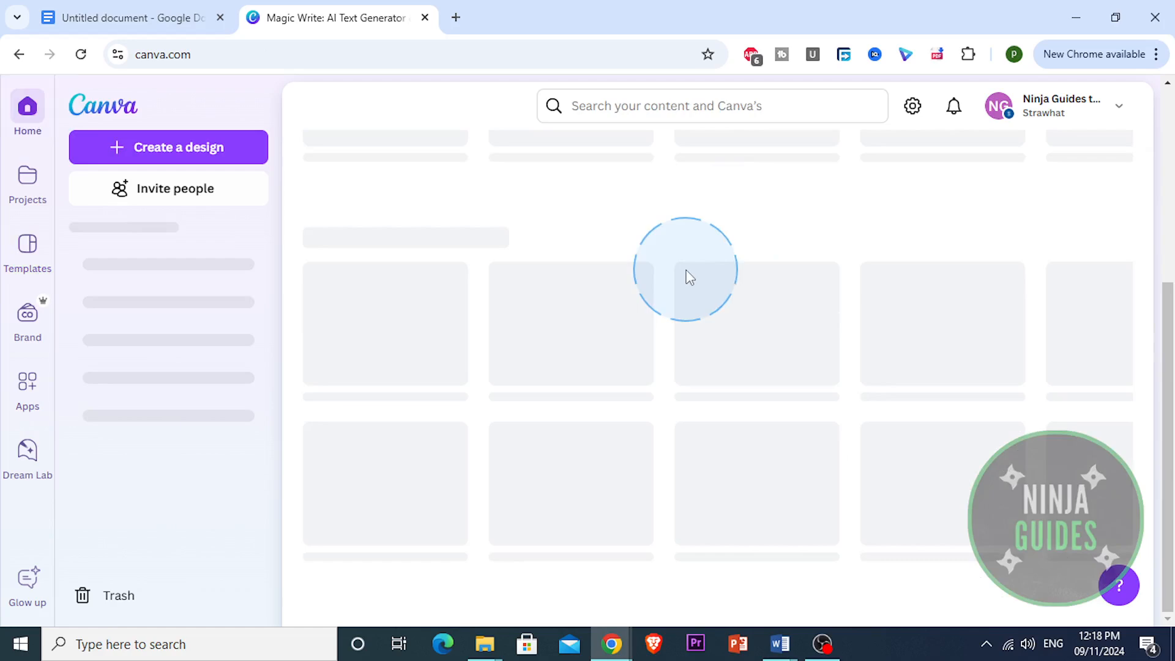
pyautogui.scroll(-3, 440, 463)
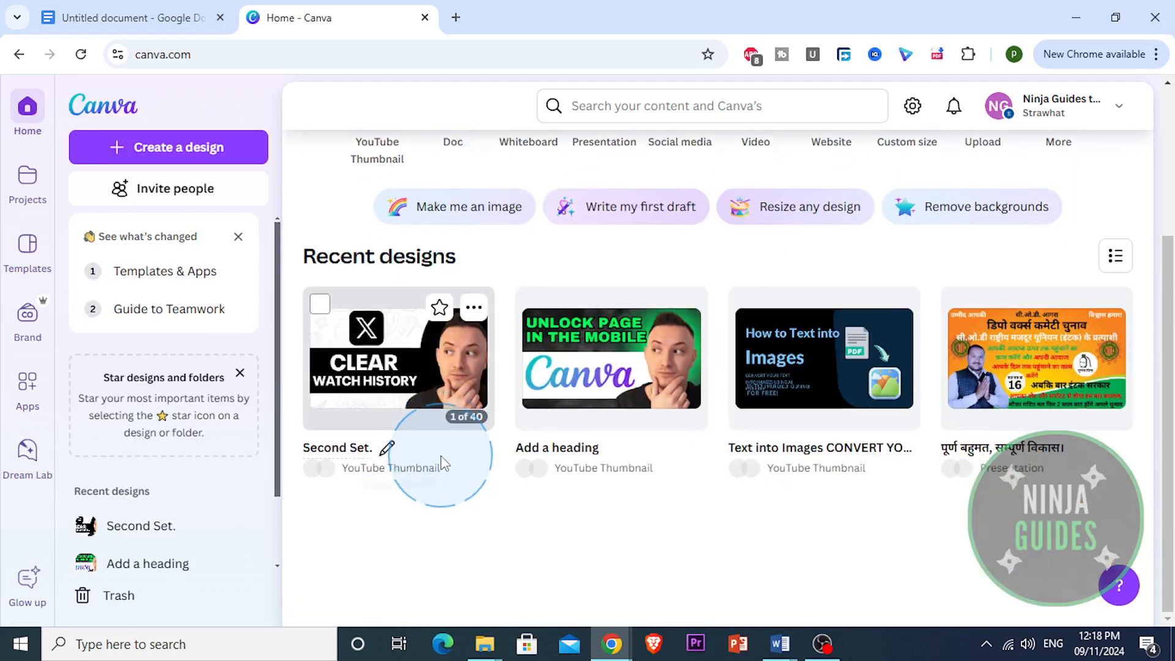
pyautogui.scroll(3, 443, 463)
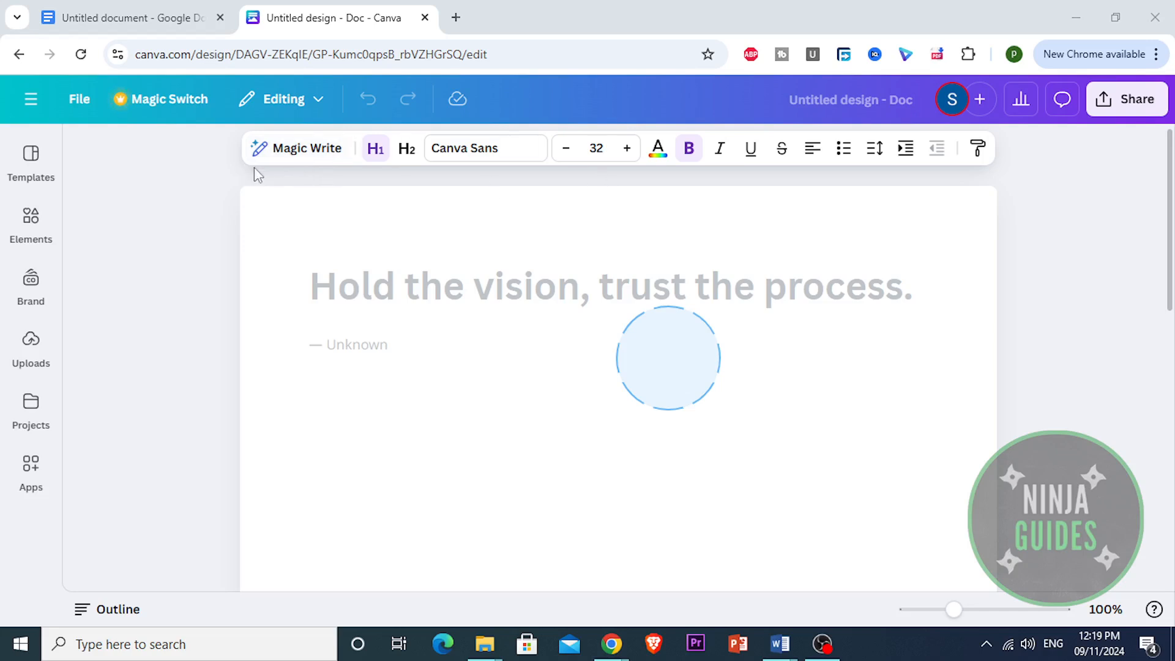
# Start Magic Write in the blank document and generate text from the prompt "Write me a product description for an eco friendly water bottle"
pyautogui.click(31, 471)
pyautogui.click(300, 150)
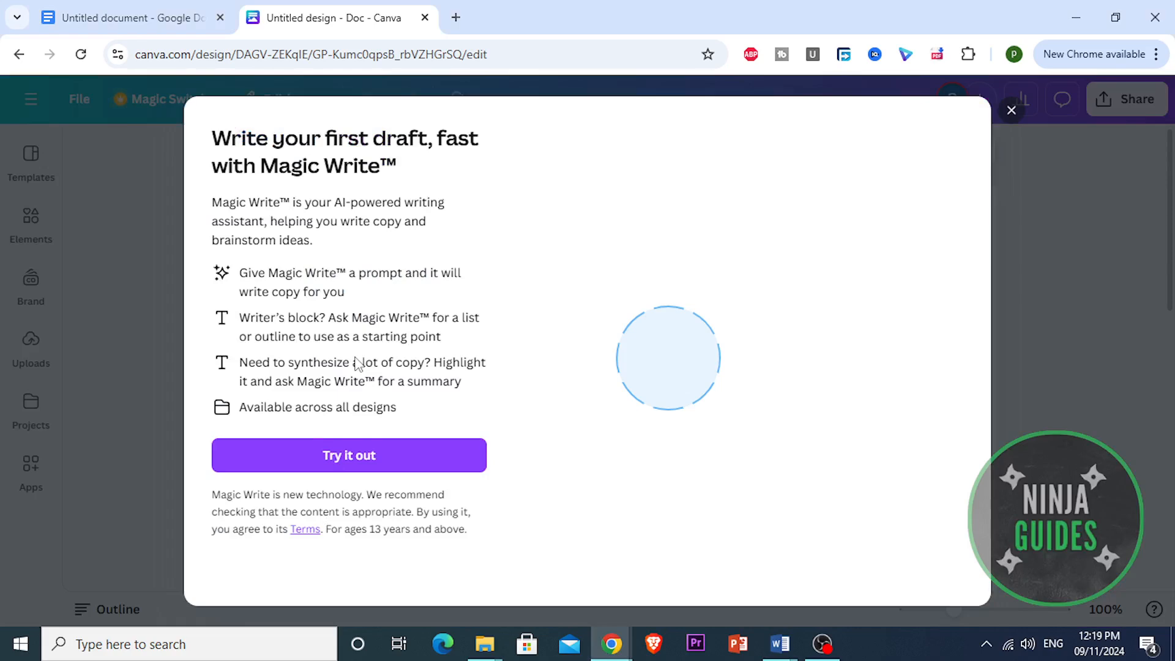
pyautogui.click(345, 458)
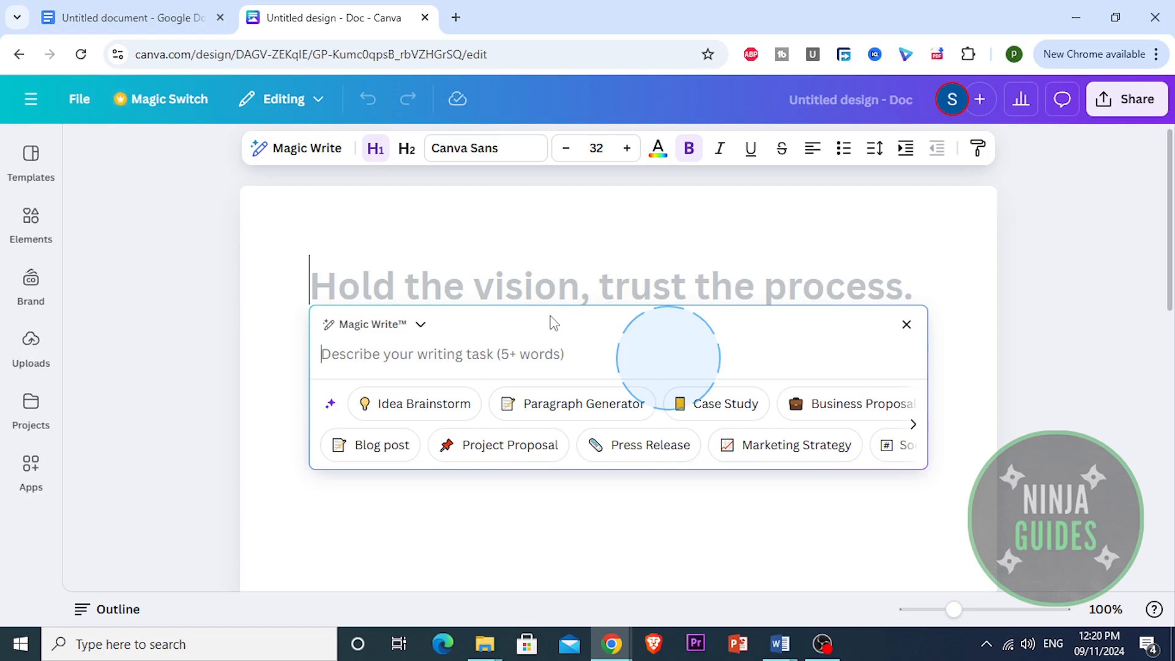
pyautogui.write('Write ')
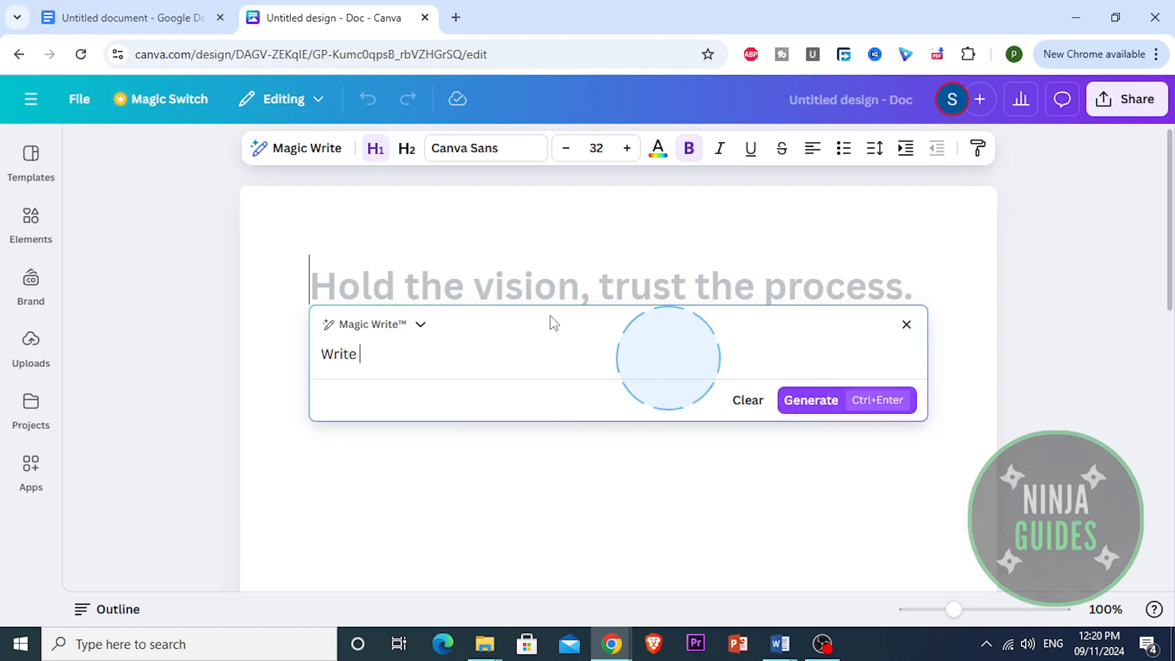
pyautogui.write('me a product descrip')
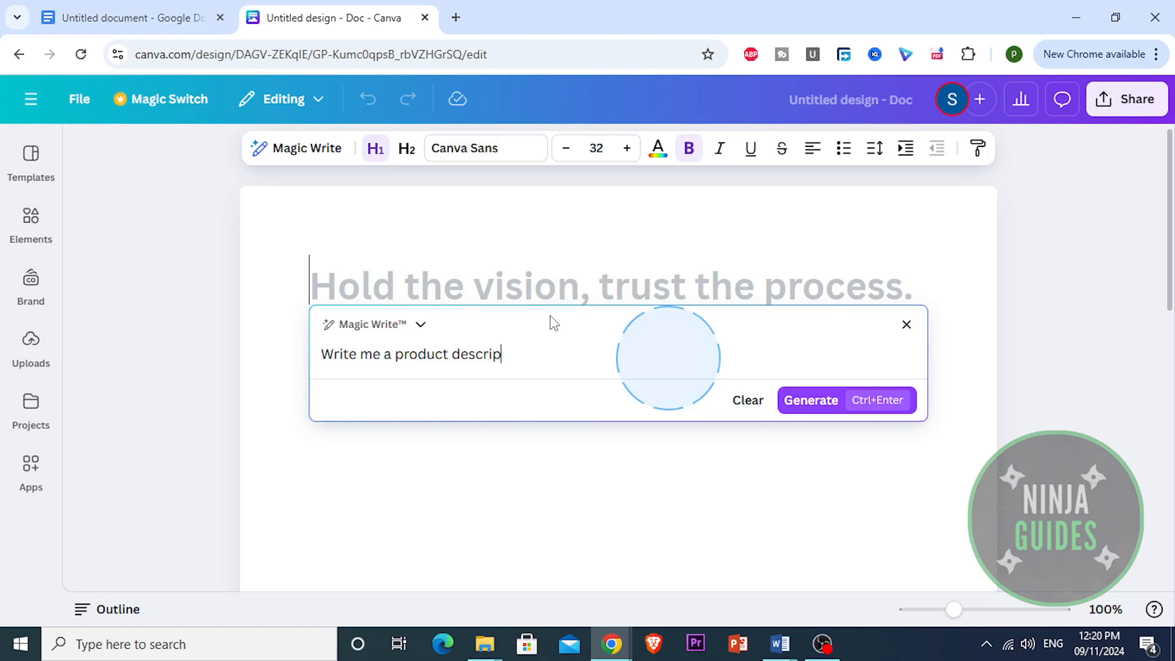
pyautogui.write('tion for an eco f')
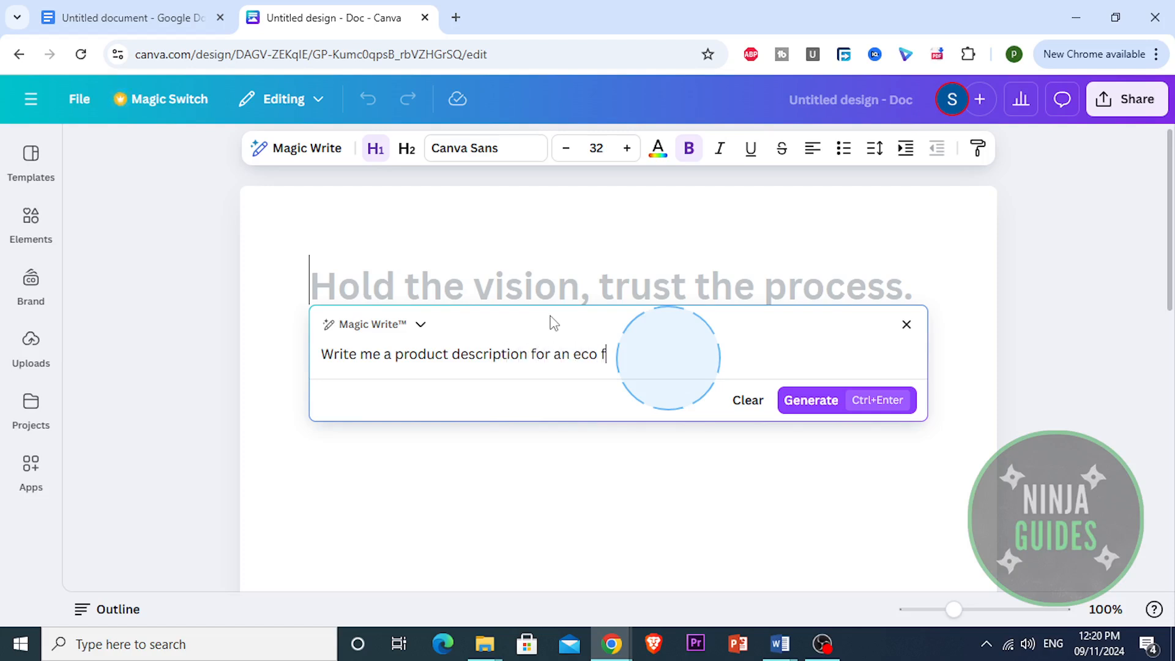
pyautogui.write('riendly water bottle')
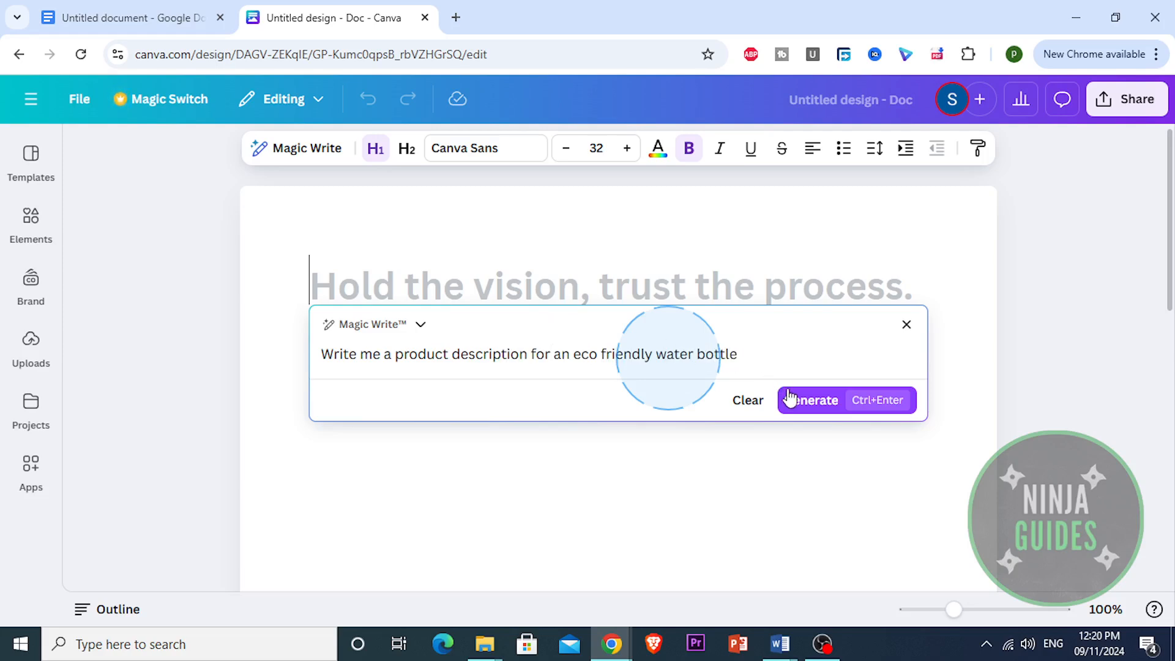
pyautogui.click(820, 407)
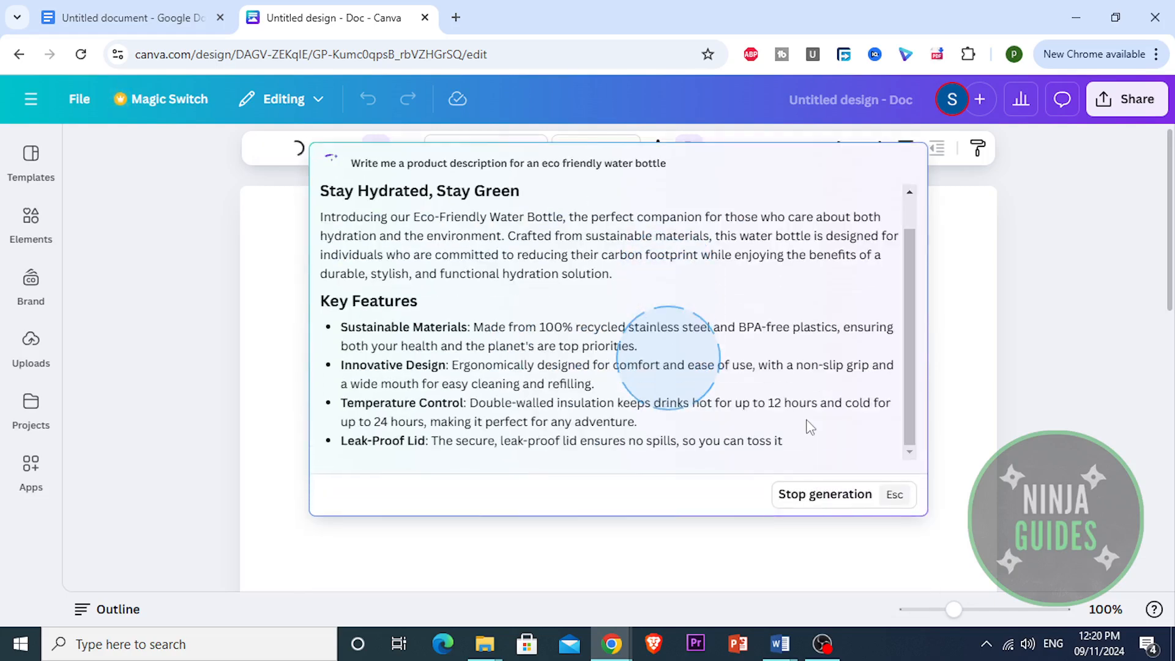
# Read through the generated water bottle description and insert it into the document
pyautogui.scroll(1, 765, 383)
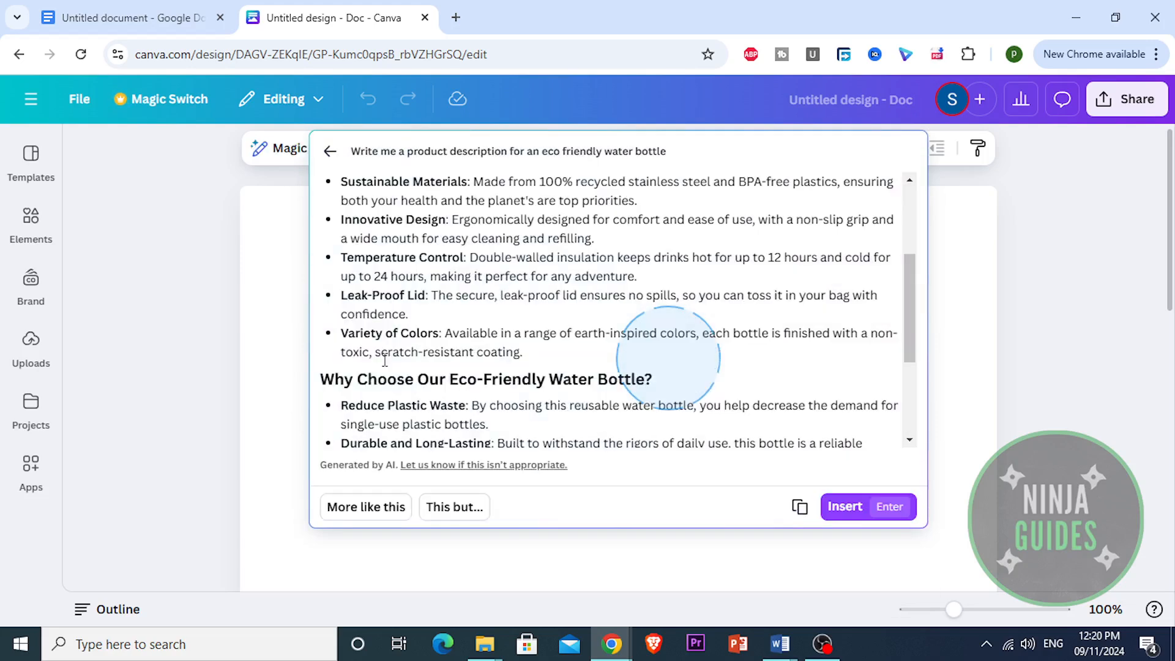
pyautogui.scroll(-2, 384, 361)
pyautogui.scroll(5, 410, 373)
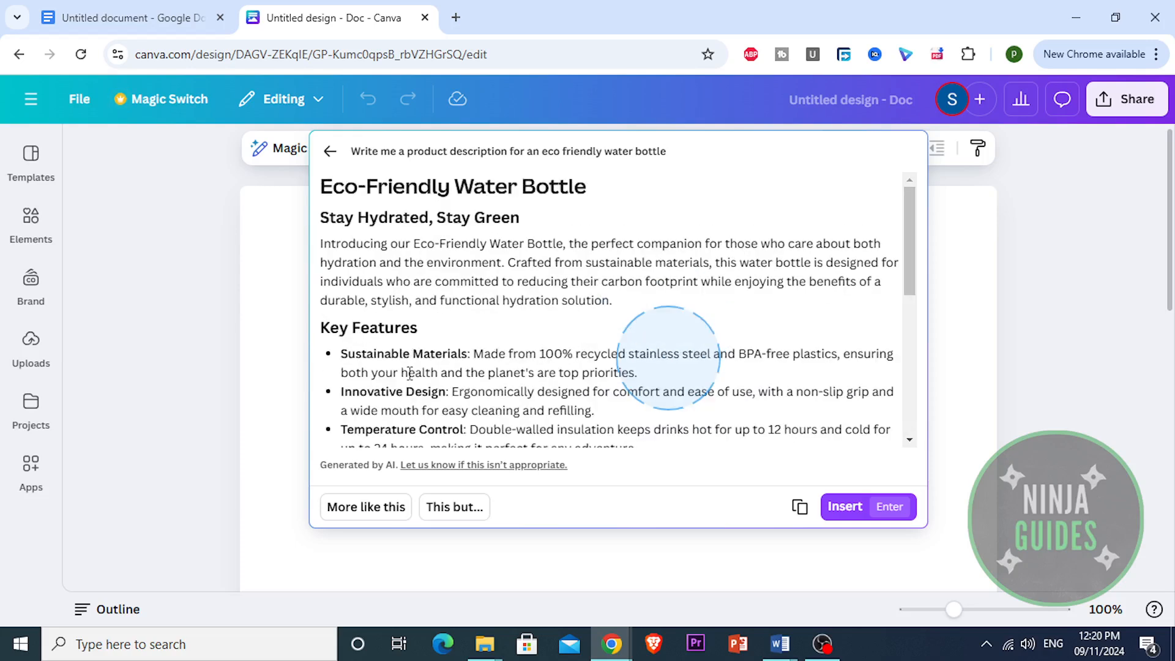
pyautogui.scroll(-3, 409, 373)
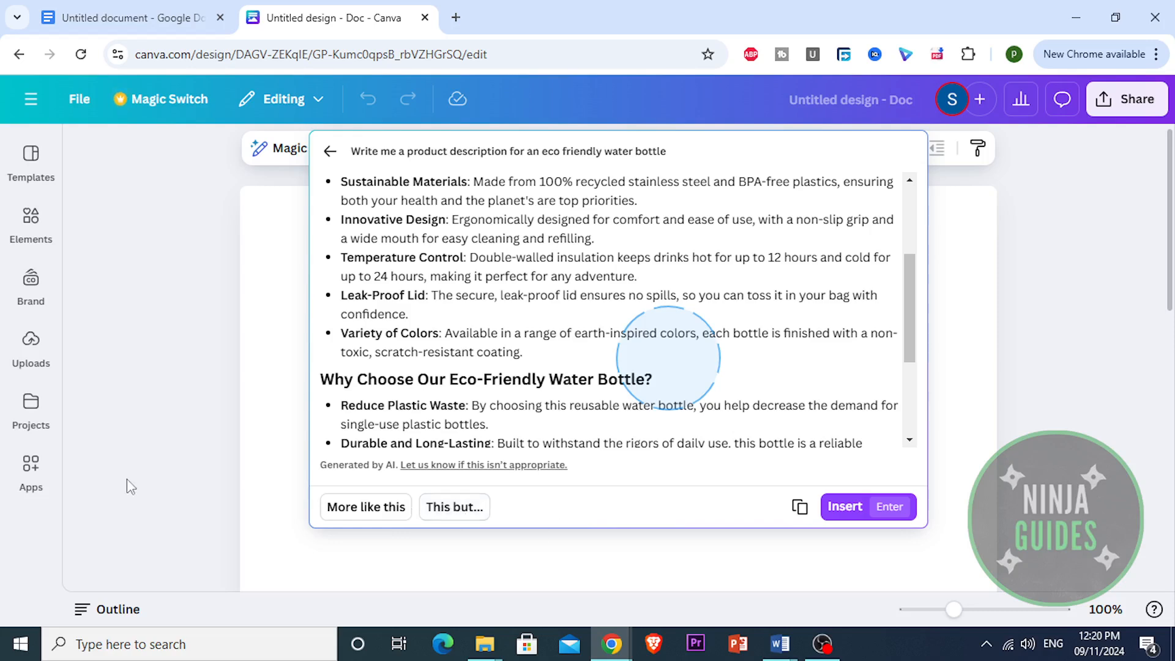
pyautogui.scroll(3, 538, 365)
pyautogui.scroll(-5, 538, 365)
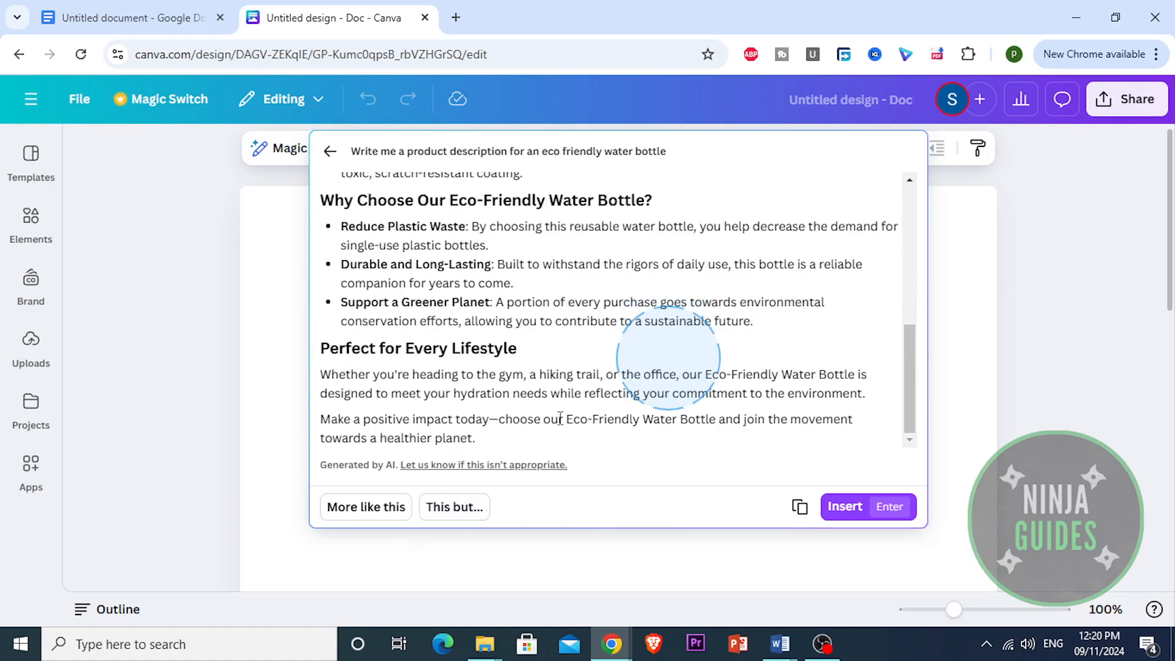
pyautogui.scroll(5, 559, 418)
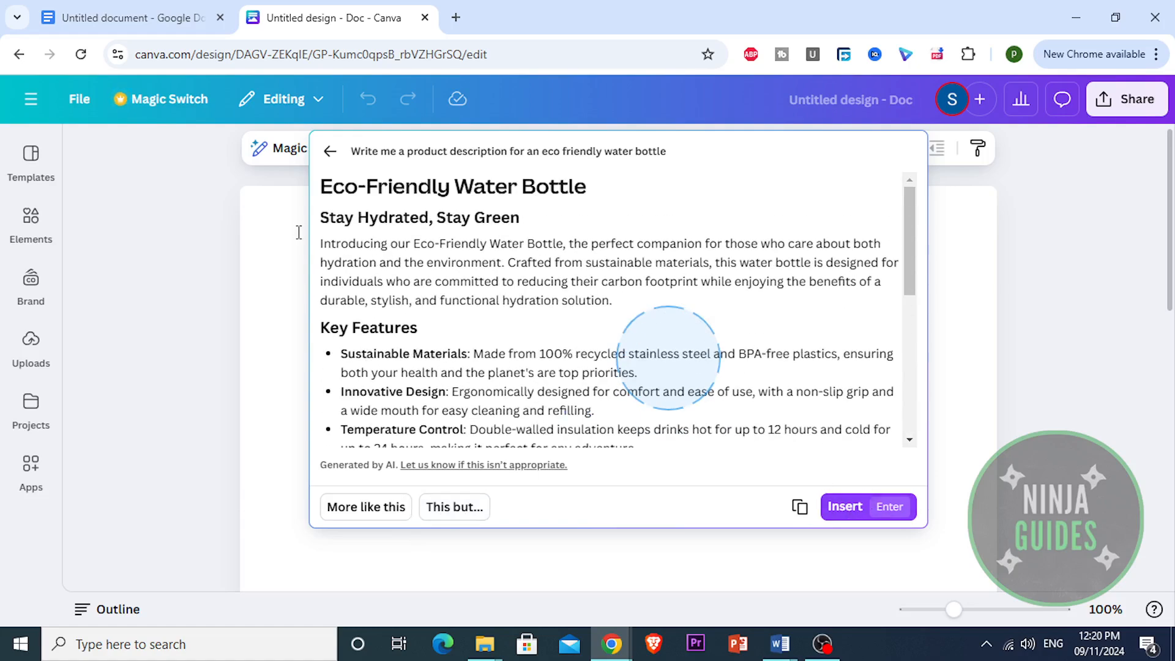
pyautogui.click(835, 506)
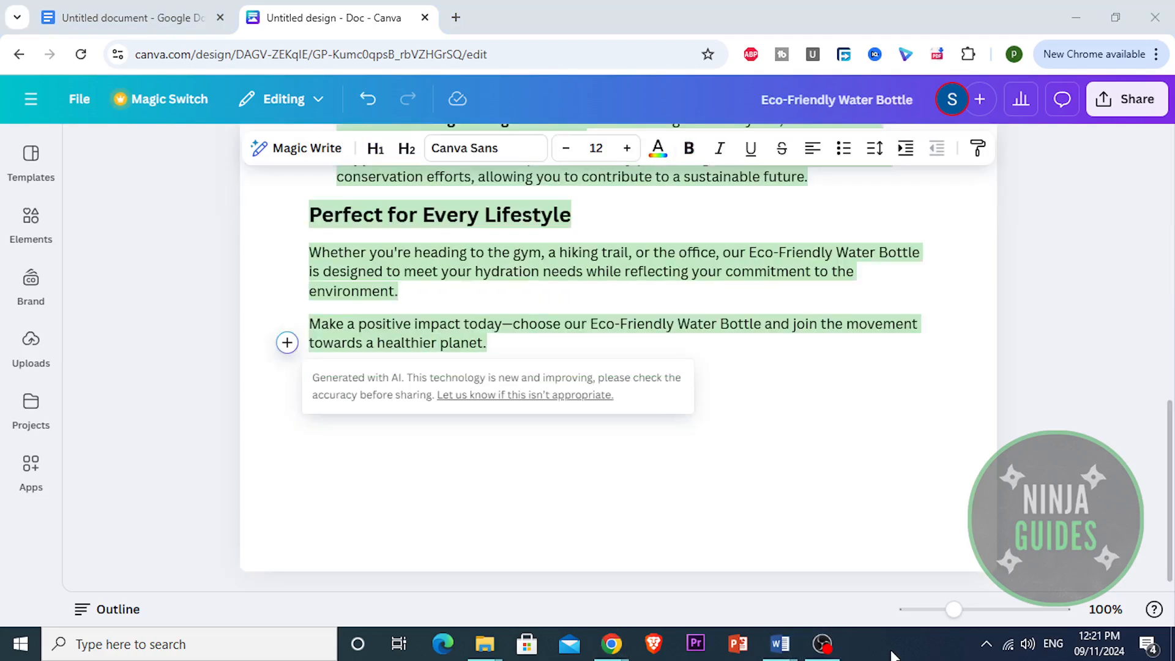
# Use Magic Write after the last paragraph with the prompt "Write an eco friendly quote for me" and insert the generated text
pyautogui.click(289, 346)
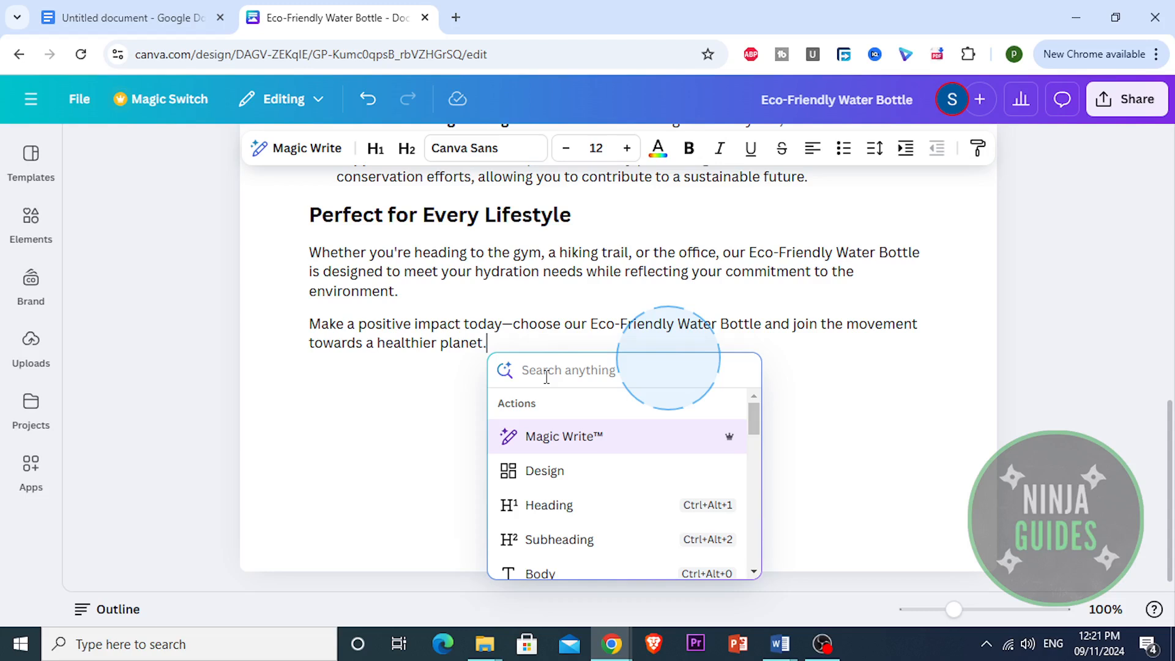
pyautogui.press('Return')
pyautogui.write('W')
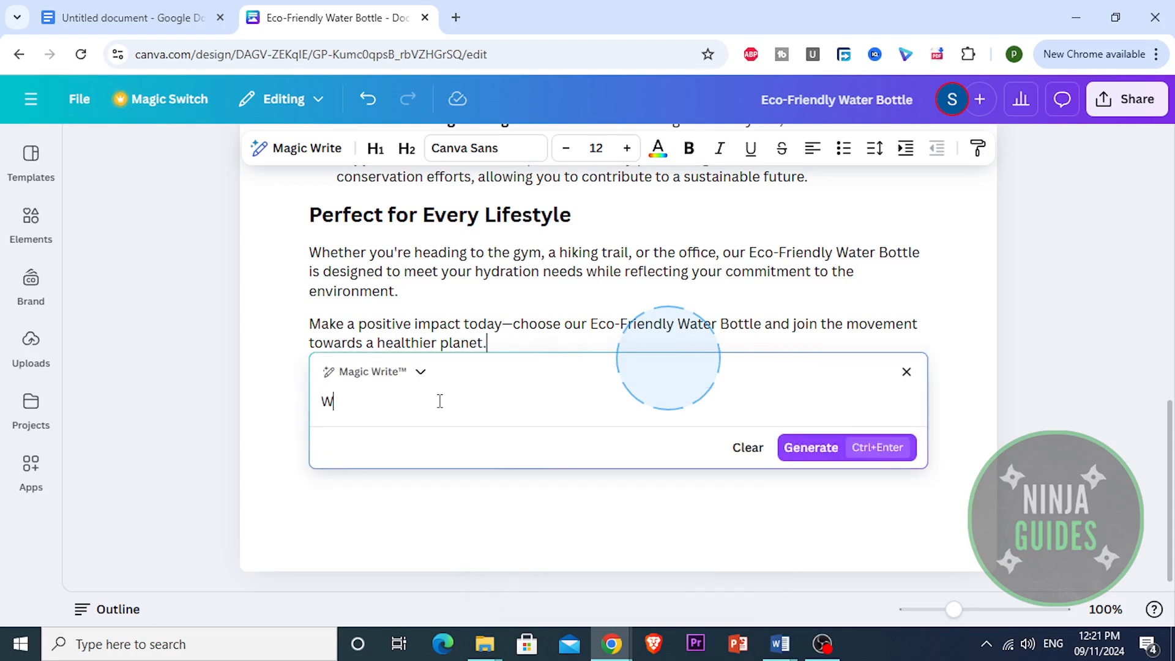
pyautogui.write('rite an eco friendly quote for me')
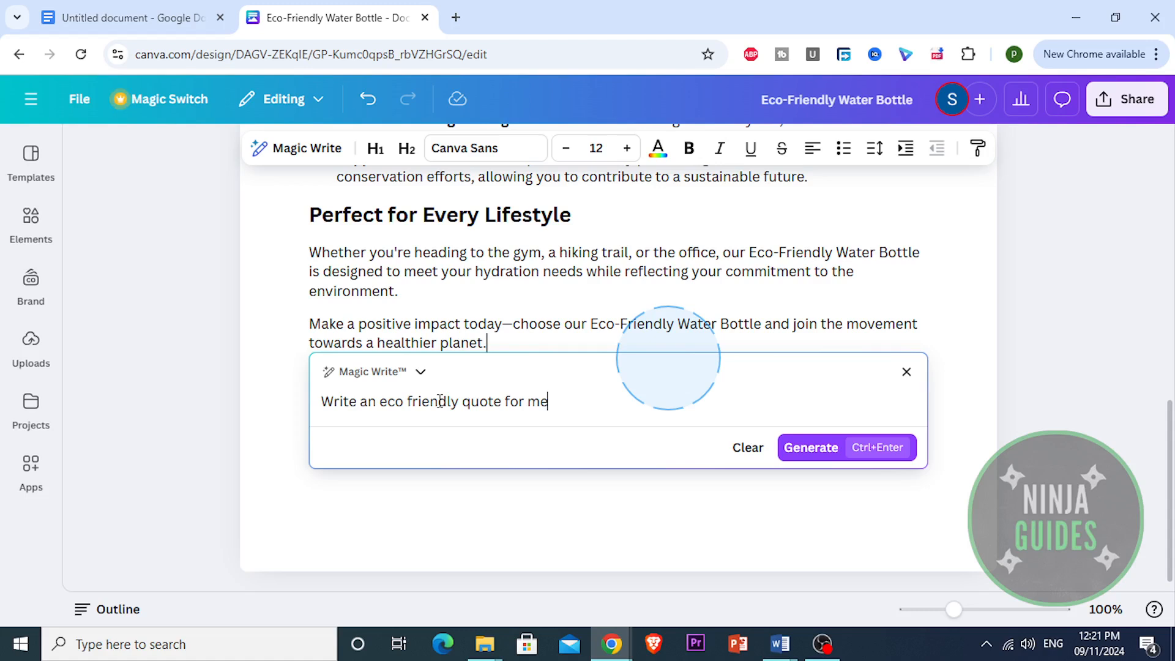
pyautogui.press('Return')
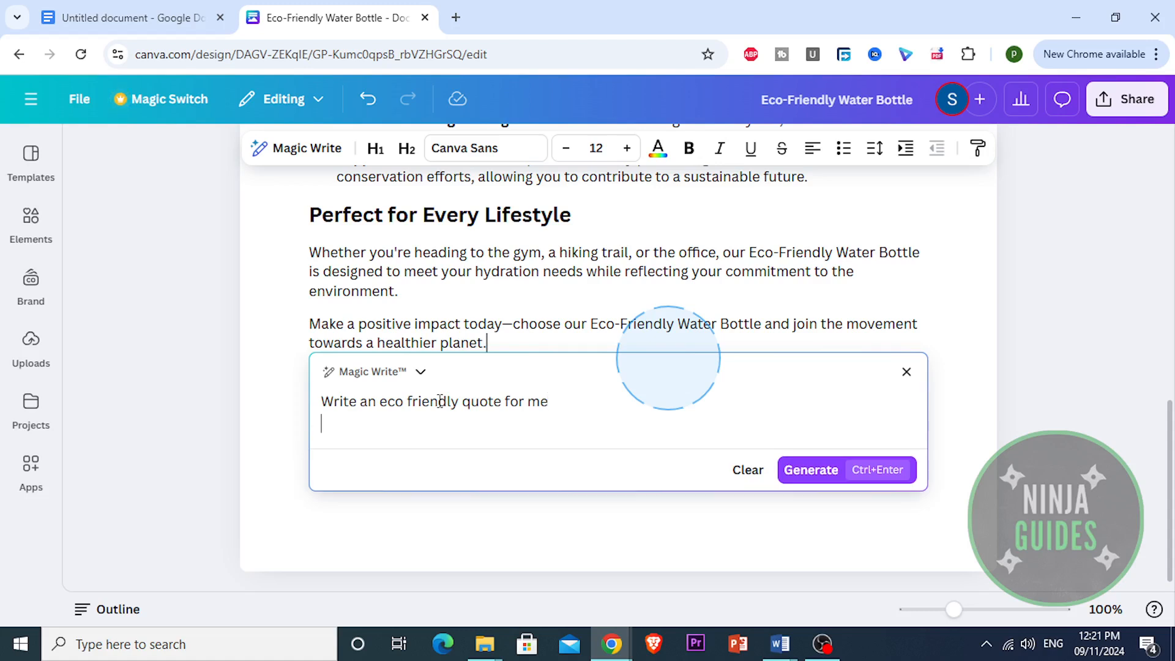
pyautogui.click(826, 477)
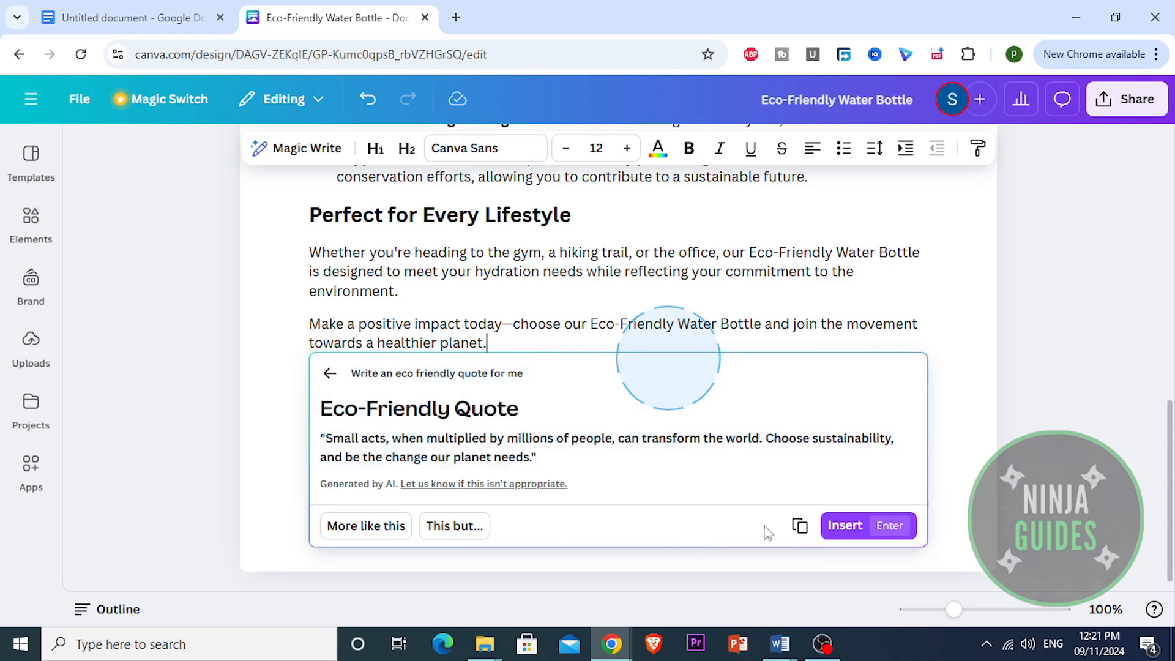
pyautogui.click(847, 525)
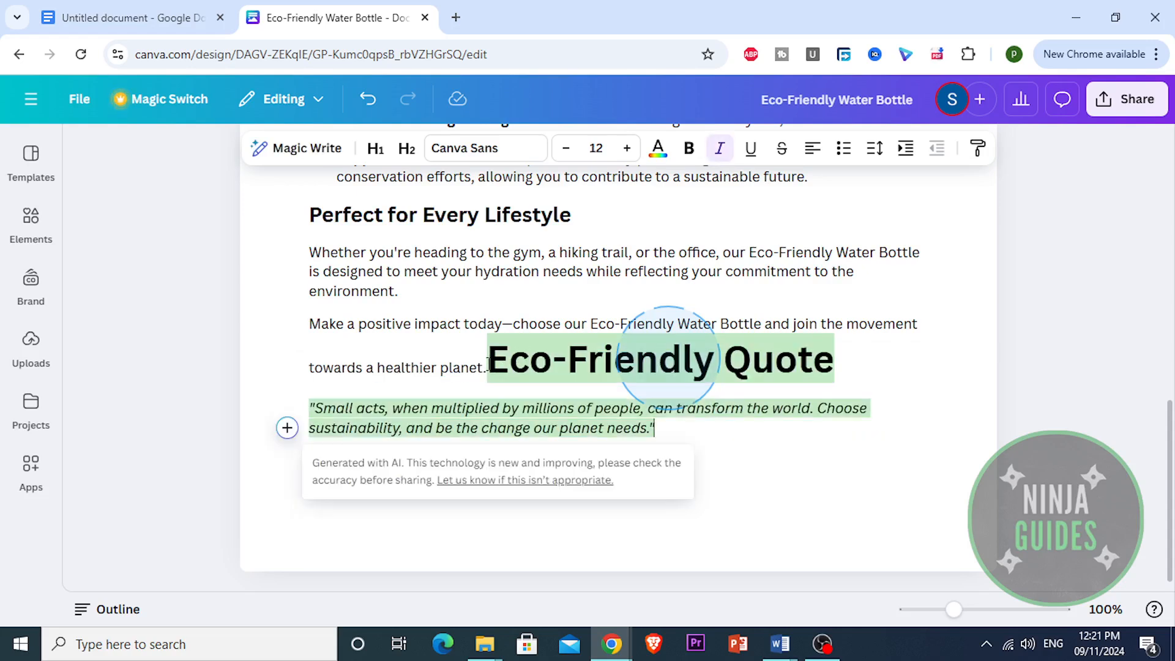
# Delete the "Eco-Friendly Quote" heading text from the end of the last description paragraph
pyautogui.moveTo(814, 360); pyautogui.dragTo(841, 361)
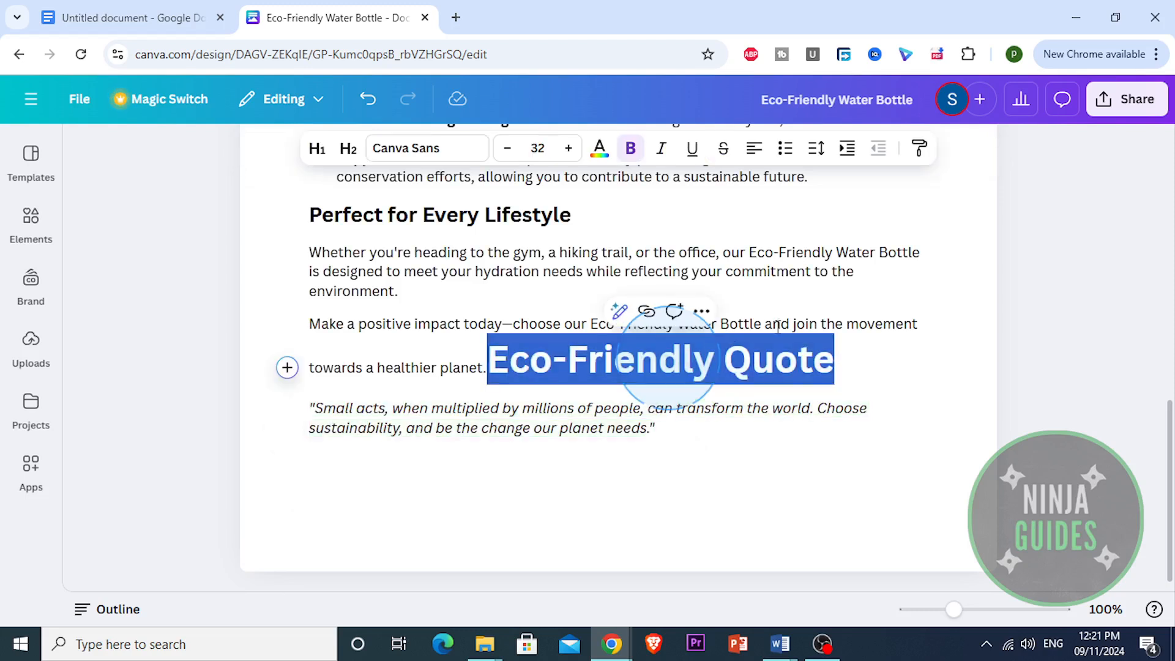
pyautogui.press('BackSpace')
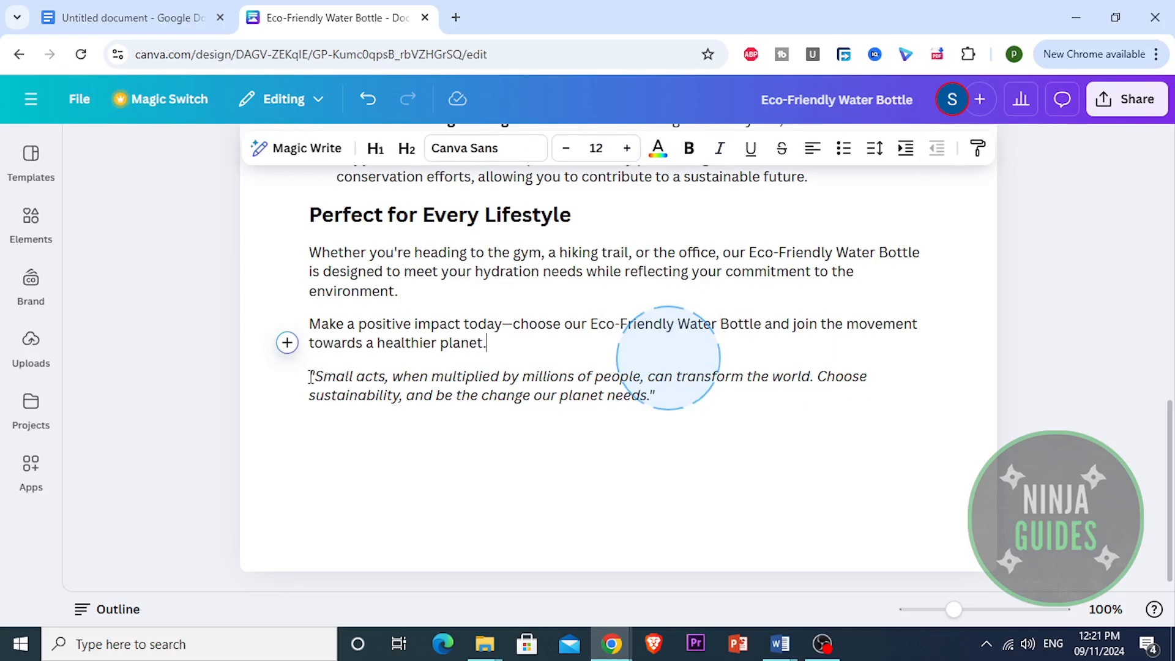
# Make the whole quote at the end of the document bold and colour it light green from the Brand Kit palette
pyautogui.keyDown('shift'); pyautogui.click(666, 396); pyautogui.keyUp('shift')
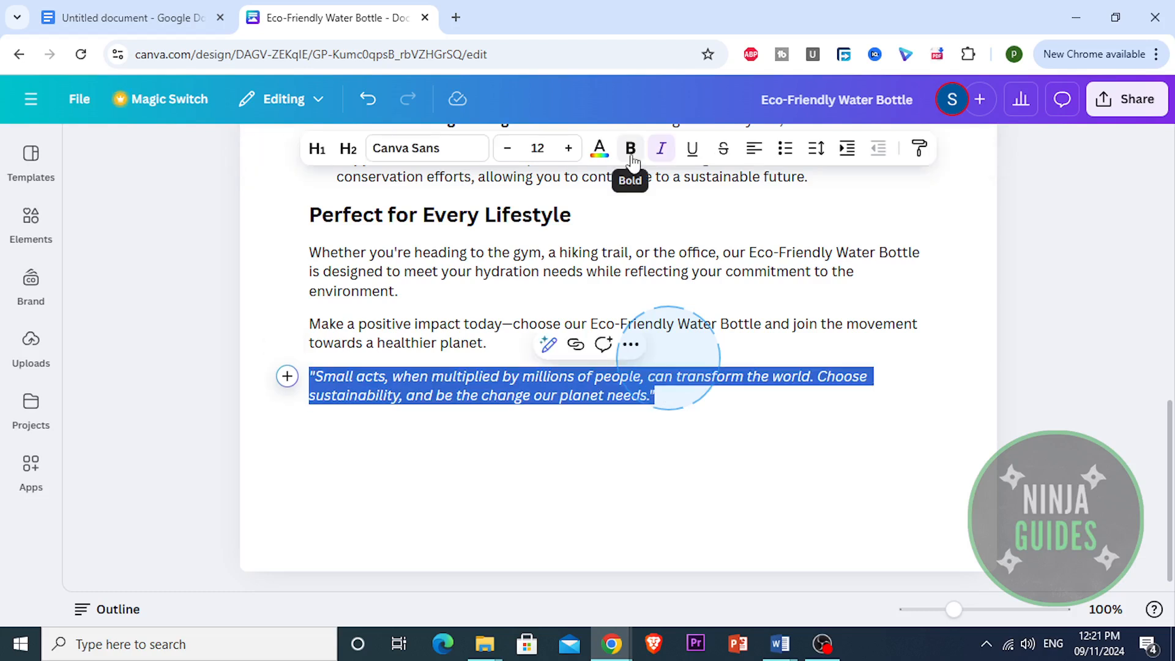
pyautogui.click(631, 153)
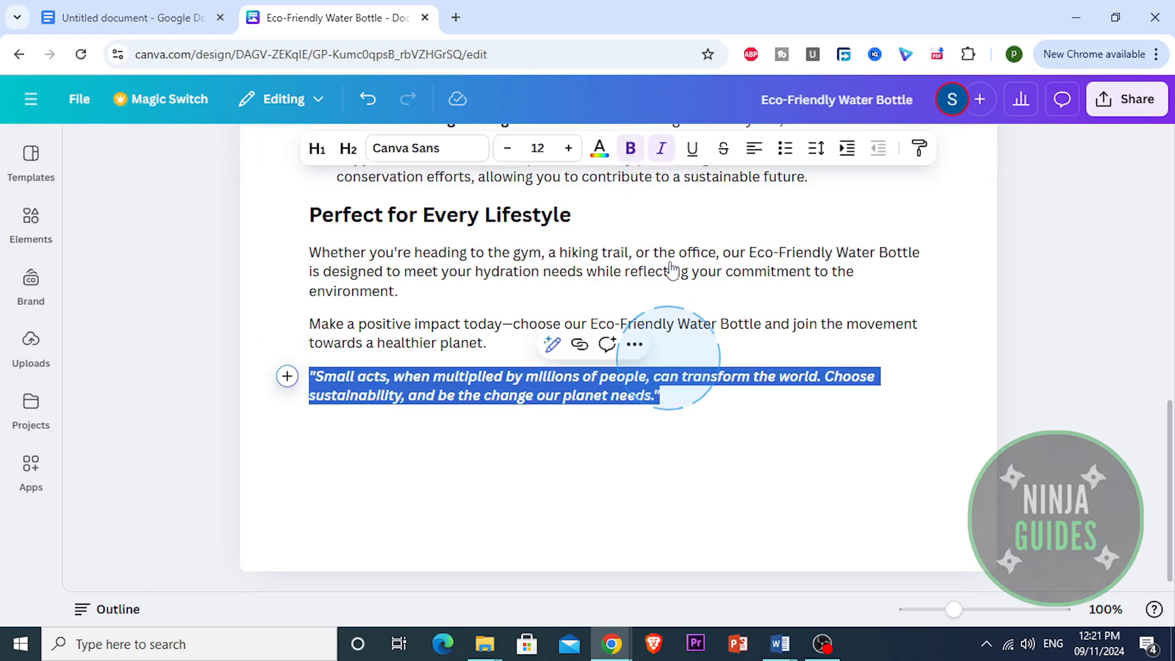
pyautogui.click(603, 158)
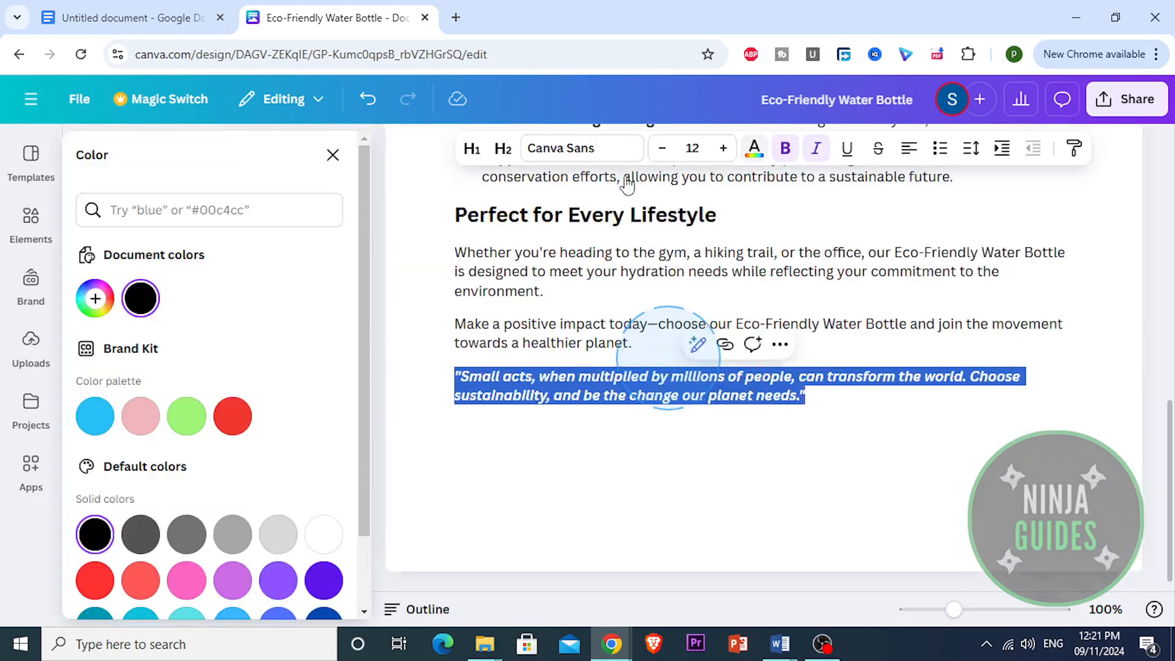
pyautogui.click(588, 152)
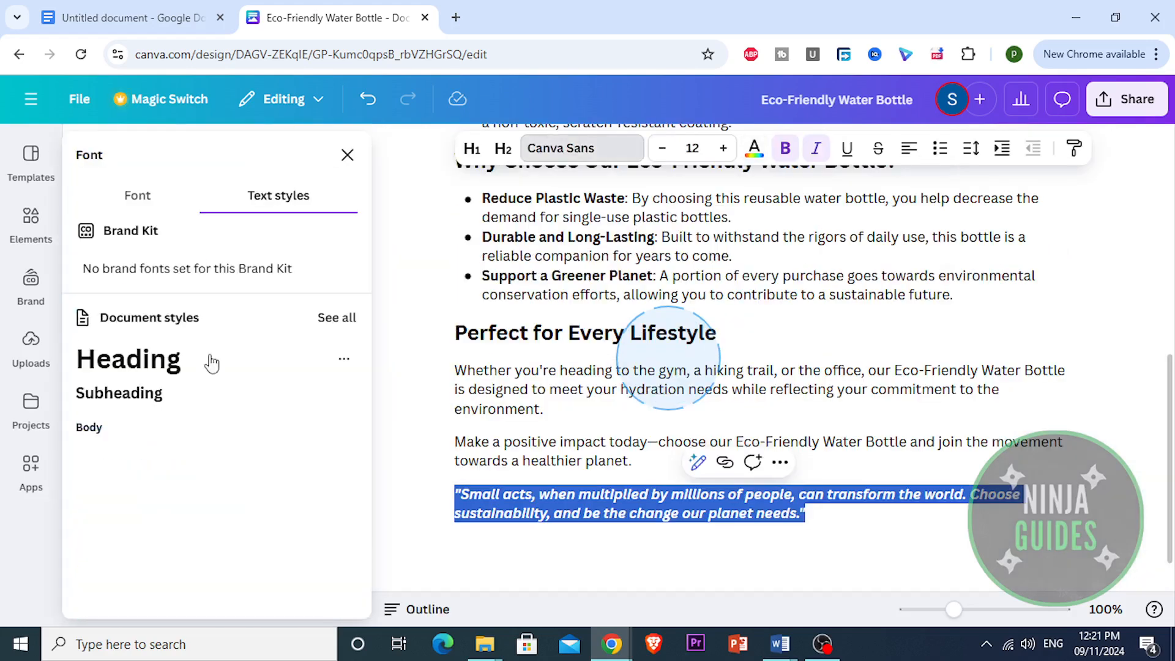
pyautogui.click(756, 153)
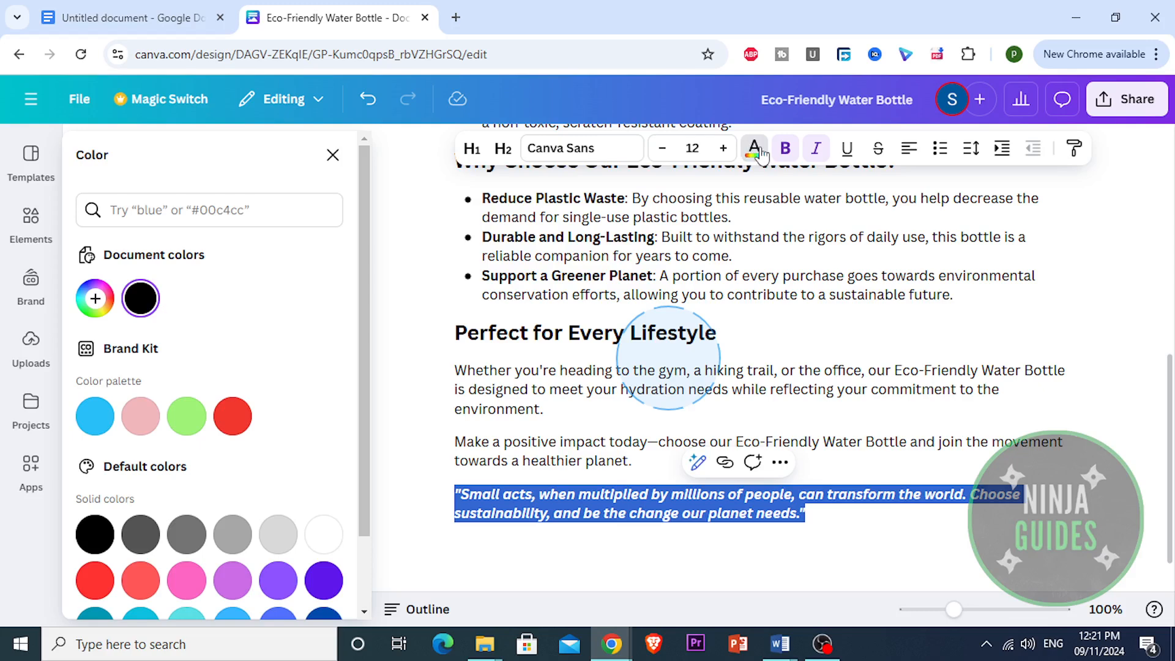
pyautogui.click(189, 419)
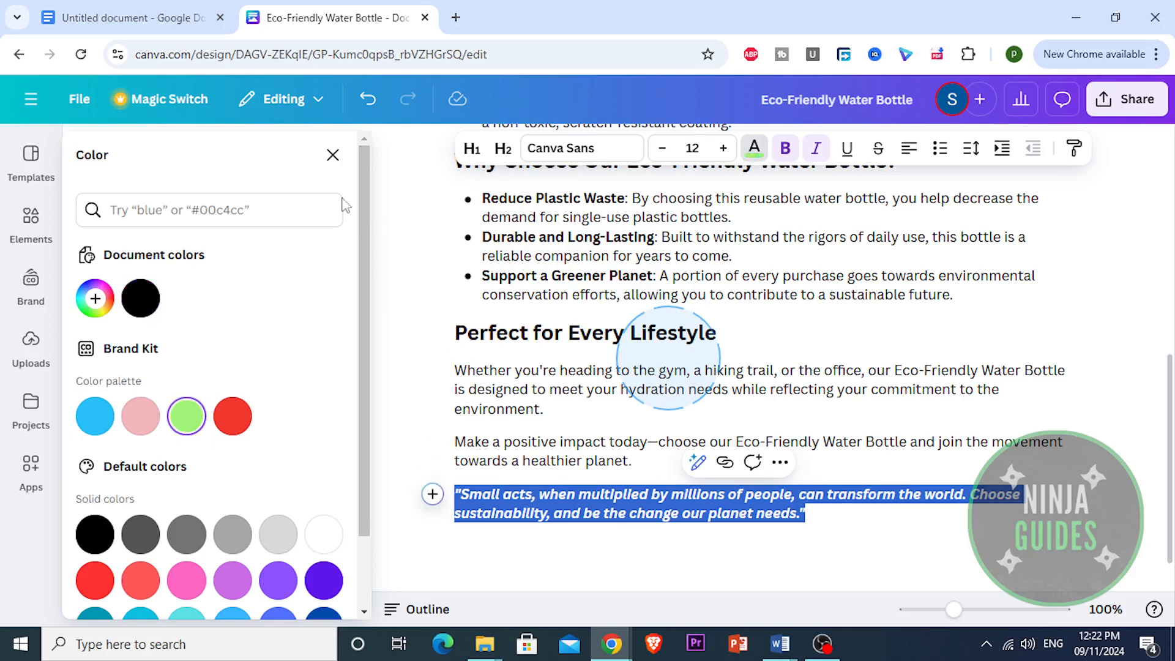
pyautogui.click(333, 155)
pyautogui.click(759, 505)
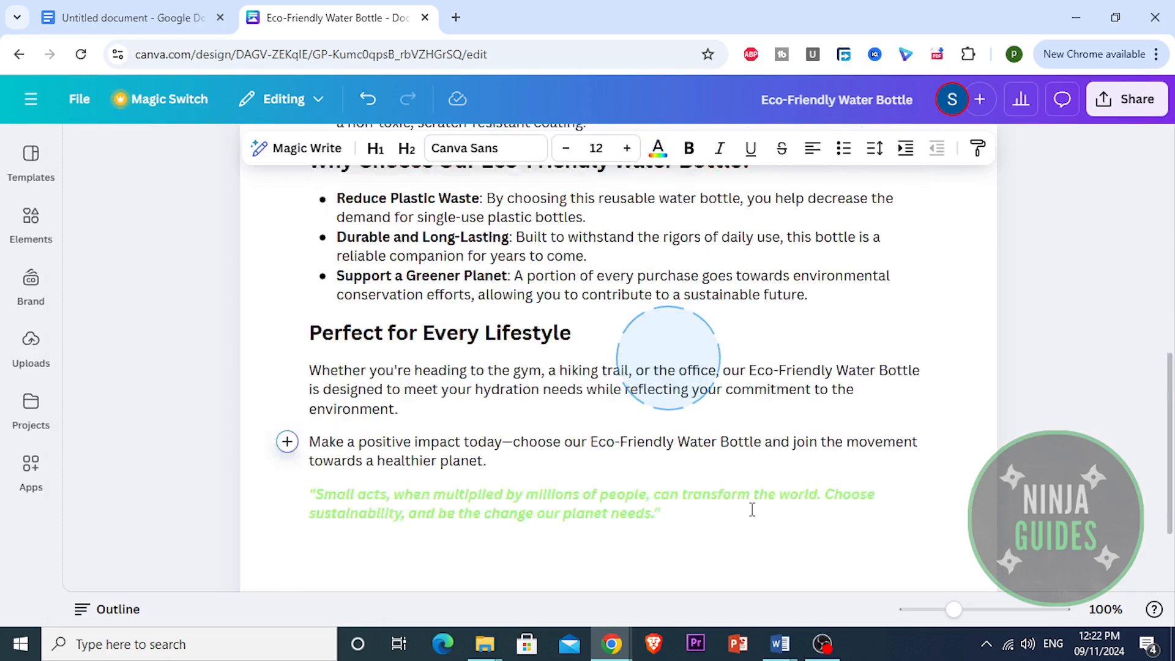
pyautogui.scroll(-3, 752, 509)
pyautogui.moveTo(662, 411); pyautogui.dragTo(298, 400)
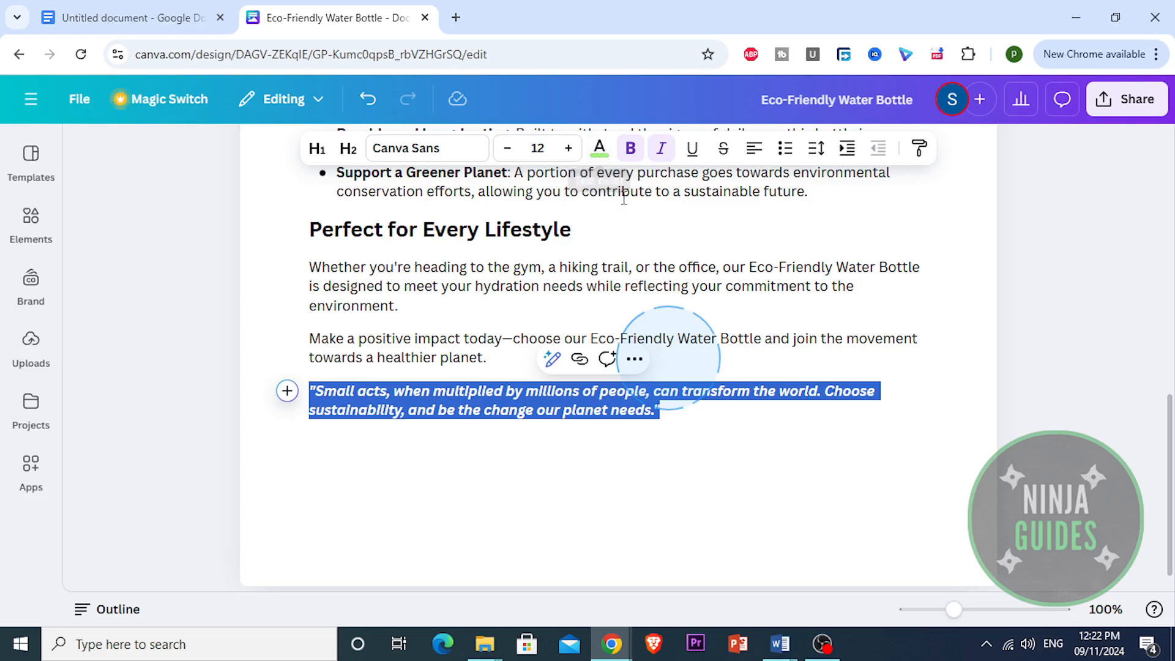
pyautogui.click(601, 149)
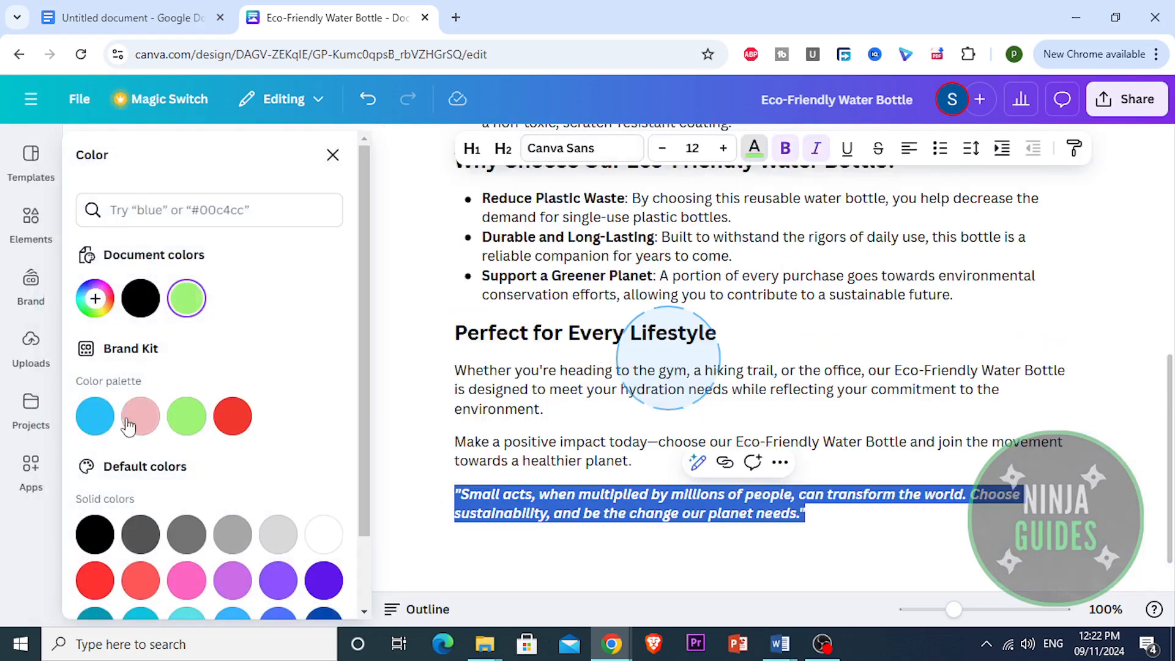
pyautogui.scroll(-2, 130, 424)
pyautogui.scroll(2, 188, 513)
pyautogui.click(332, 154)
# Replace the document's main heading text with "Panda Bottle"
pyautogui.click(504, 229)
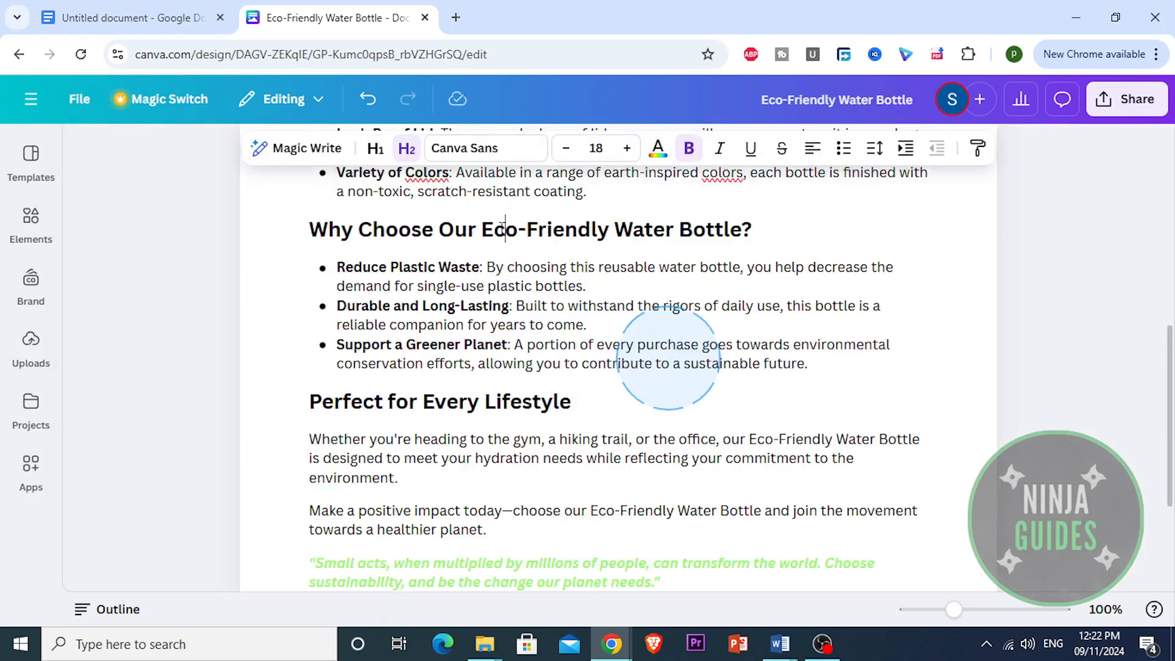
pyautogui.scroll(10, 501, 225)
pyautogui.moveTo(775, 282); pyautogui.dragTo(315, 280)
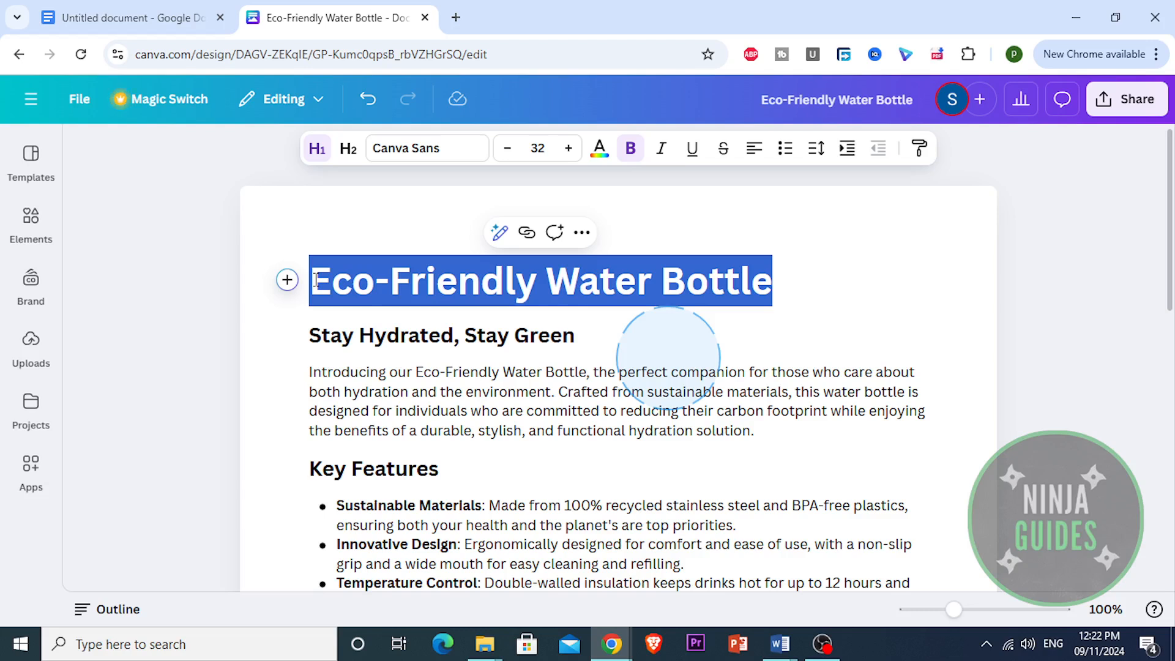
pyautogui.write('Pand')
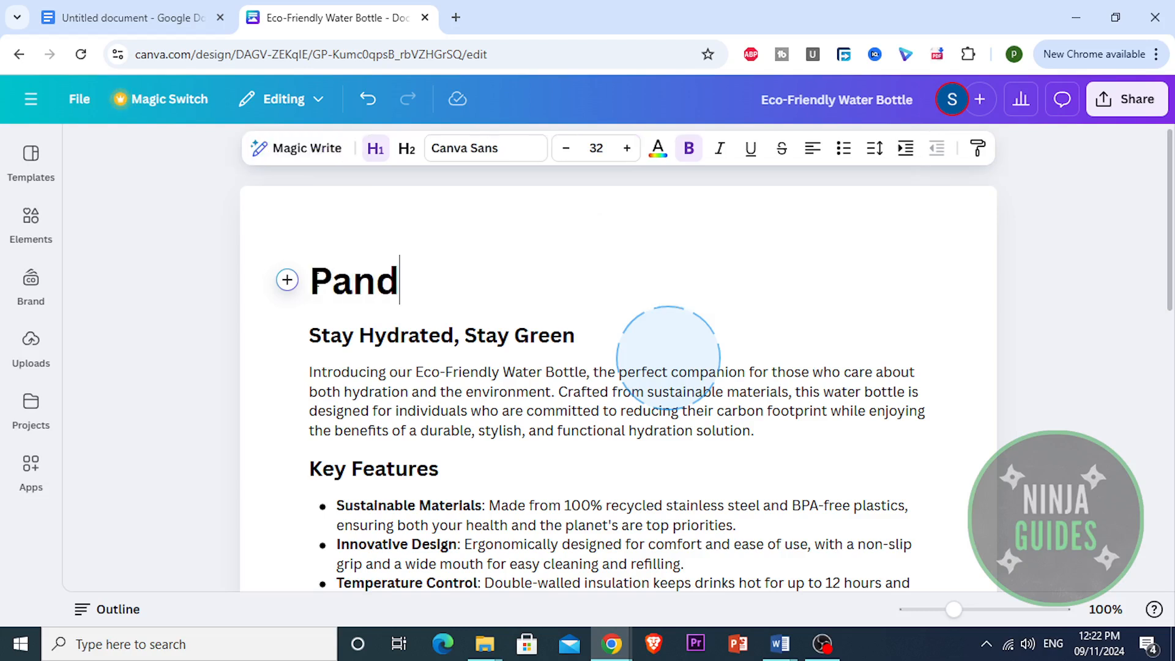
pyautogui.write('a Bottle')
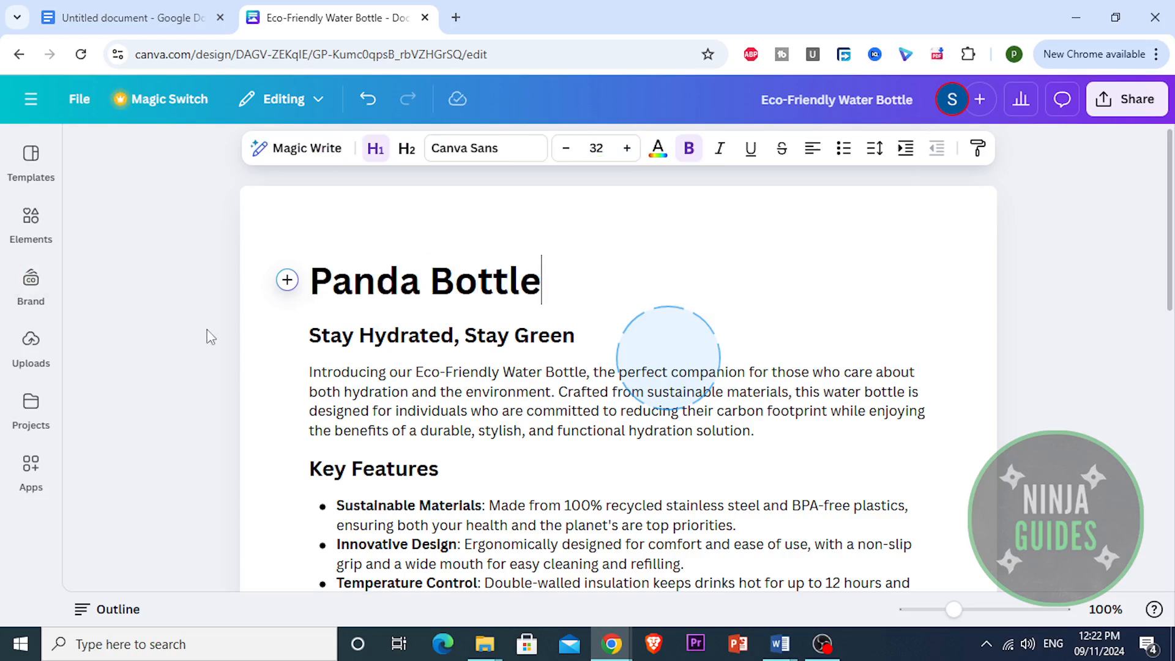
# Search the uploaded images for "panda" and clear the search
pyautogui.click(460, 413)
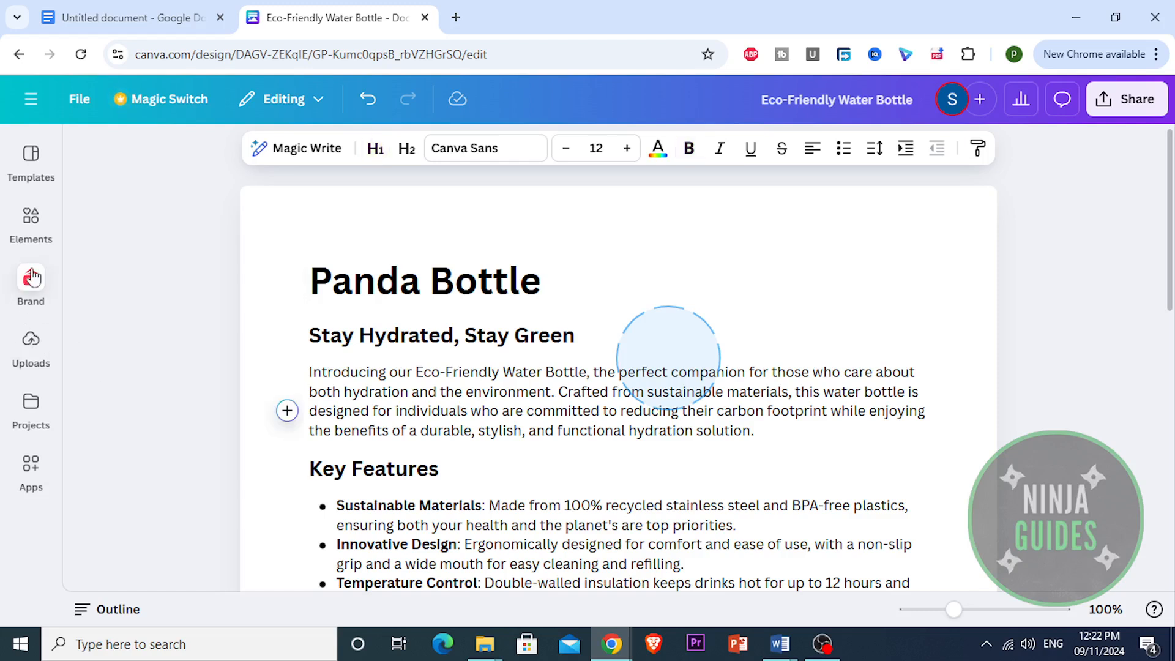
pyautogui.click(33, 225)
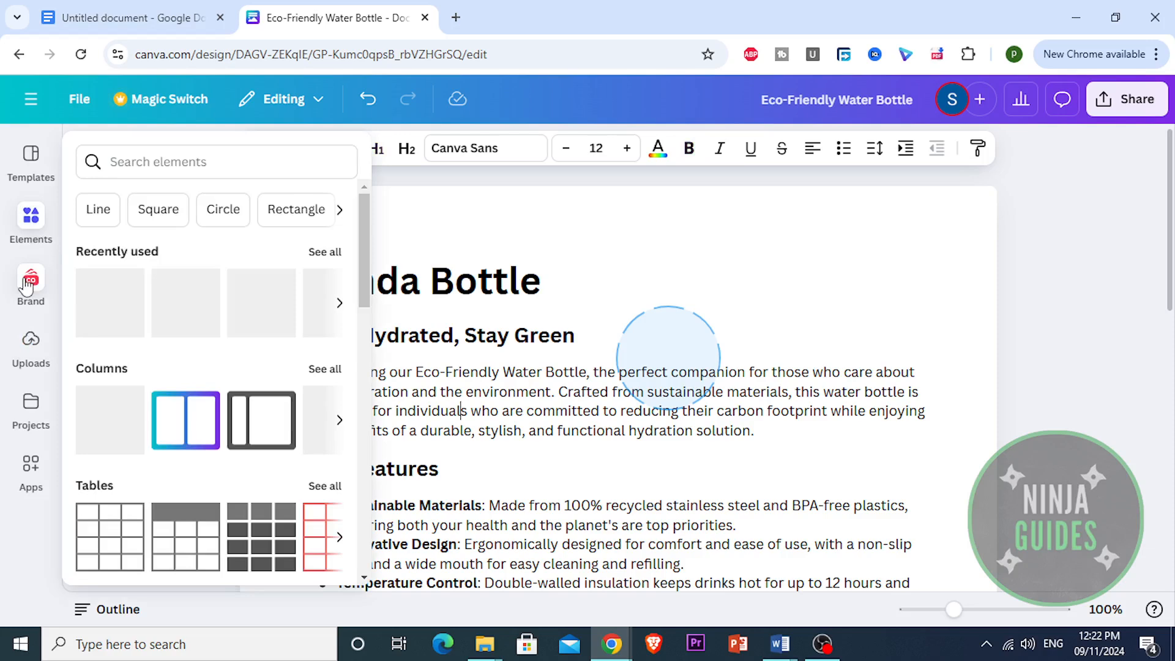
pyautogui.click(31, 343)
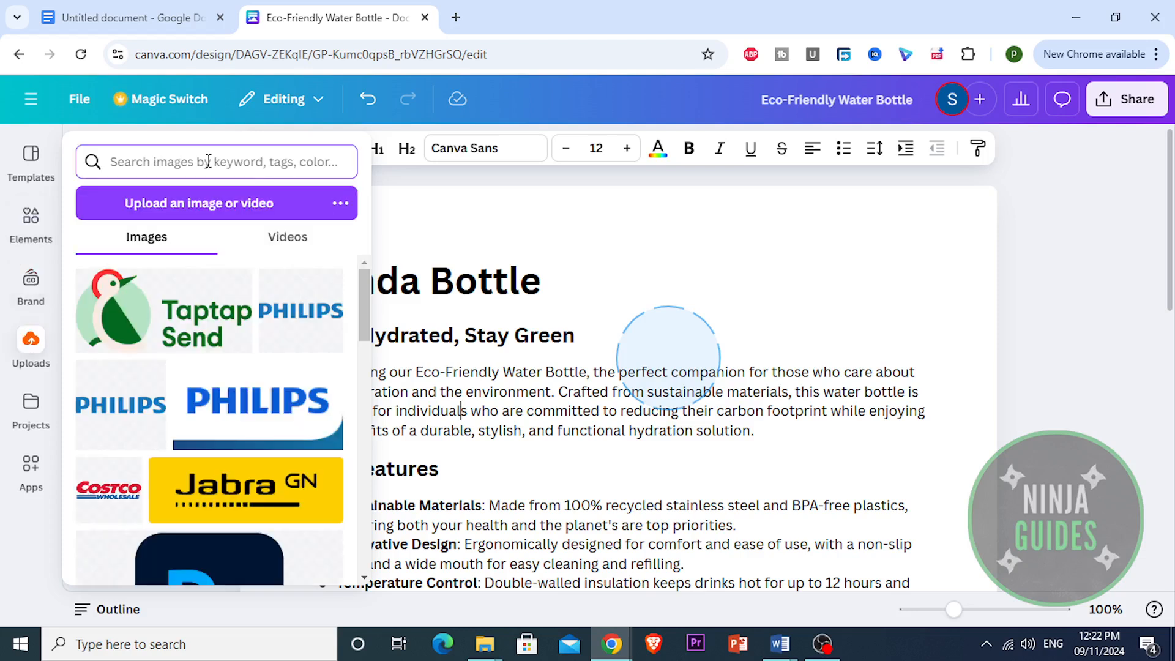
pyautogui.click(208, 160)
pyautogui.write('panda')
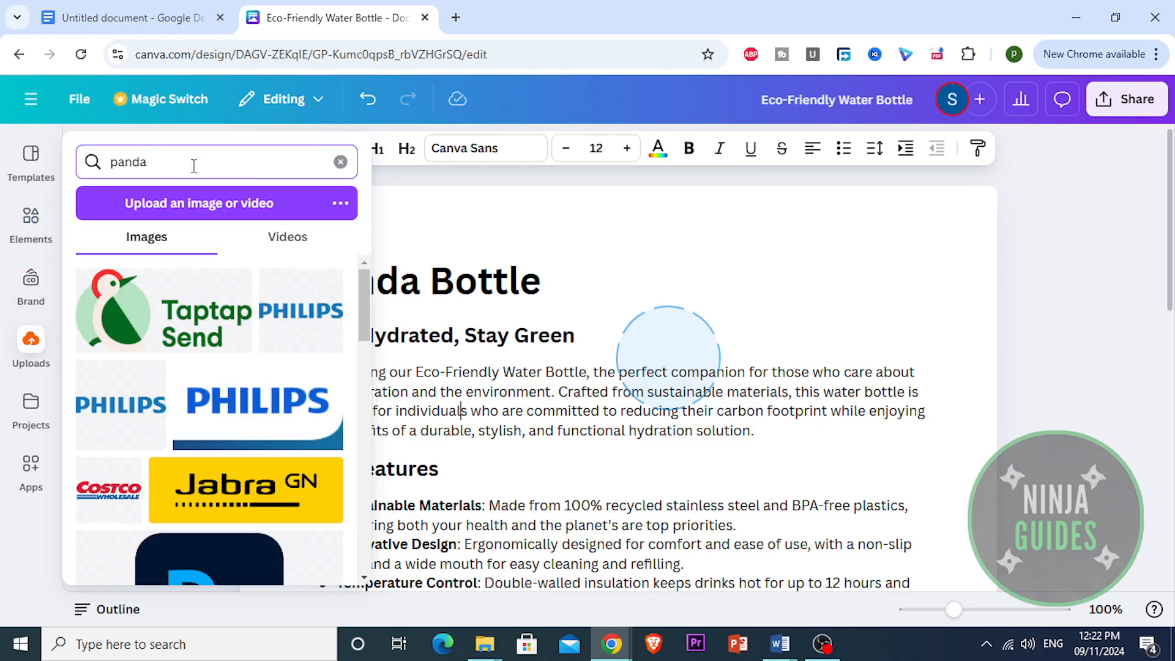
pyautogui.press('Return')
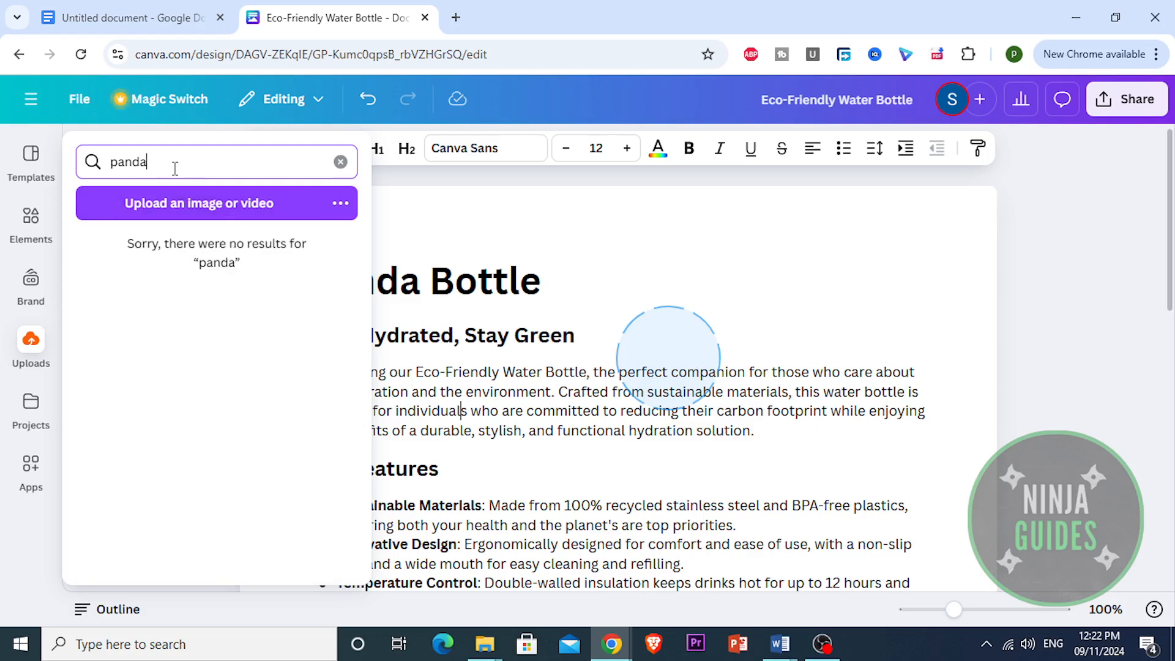
pyautogui.click(341, 162)
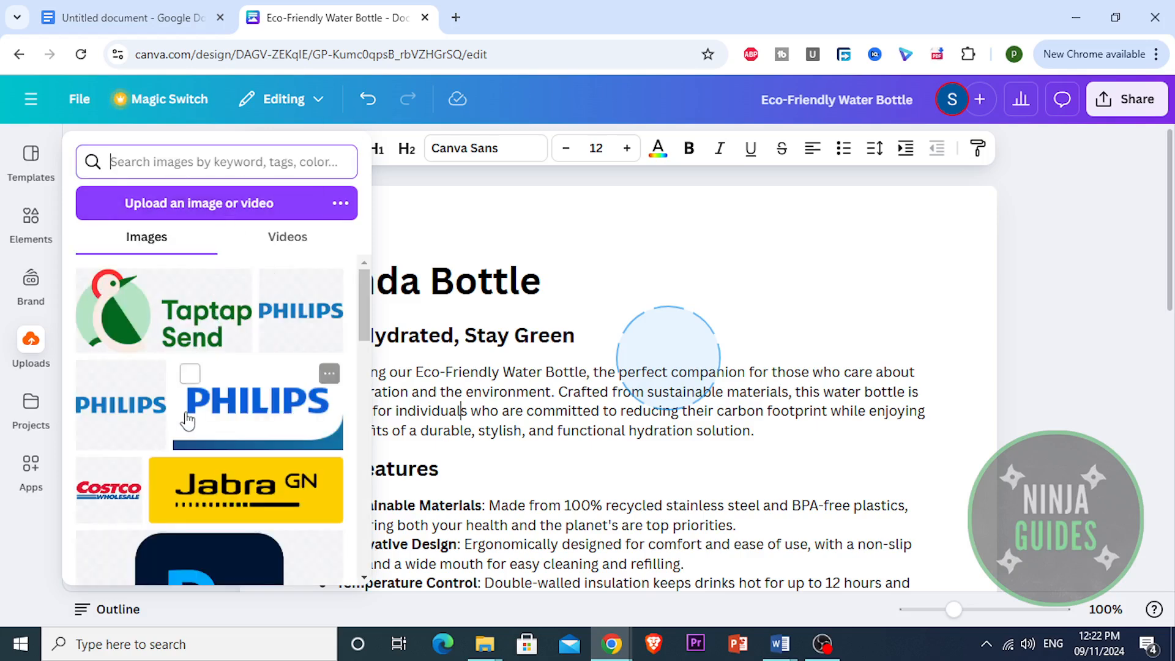
# Insert the uploaded Taptap Send logo above the "Panda Bottle" heading
pyautogui.scroll(-4, 187, 421)
pyautogui.scroll(4, 187, 421)
pyautogui.scroll(-8, 186, 421)
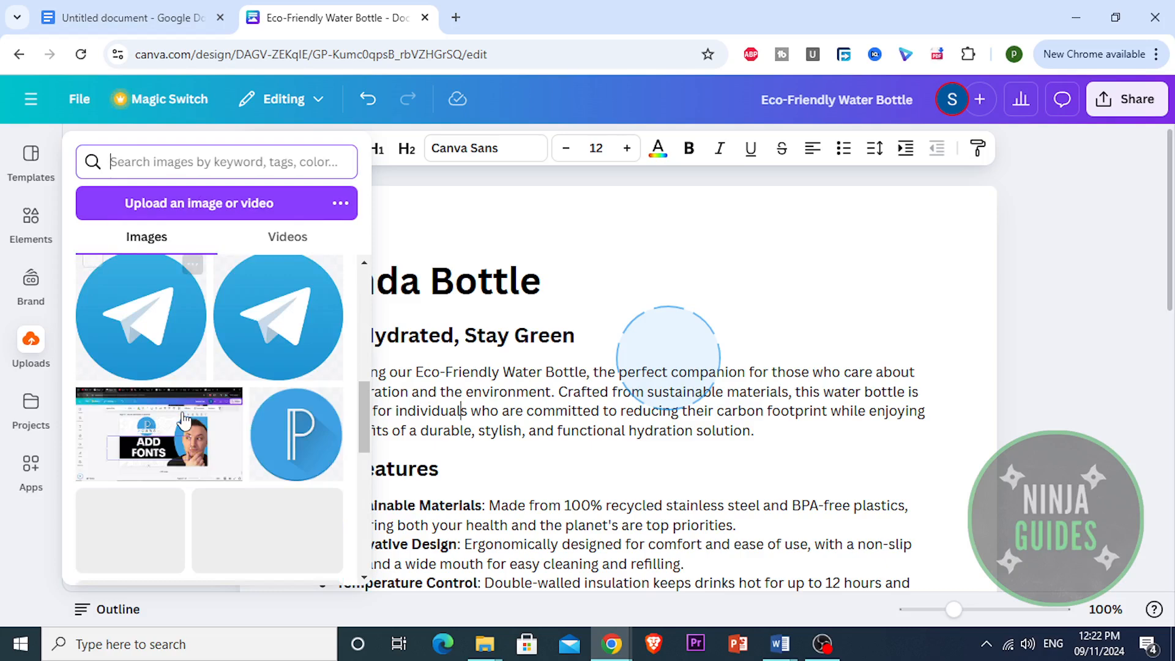
pyautogui.scroll(-5, 184, 421)
pyautogui.click(388, 283)
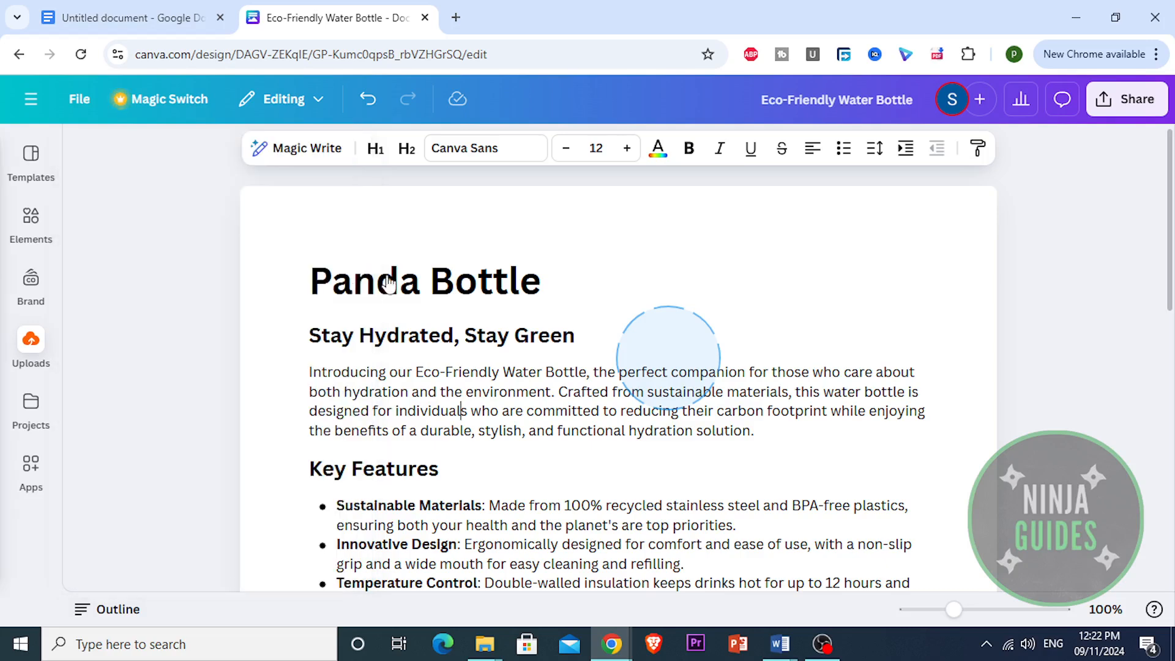
pyautogui.moveTo(388, 283); pyautogui.dragTo(378, 252)
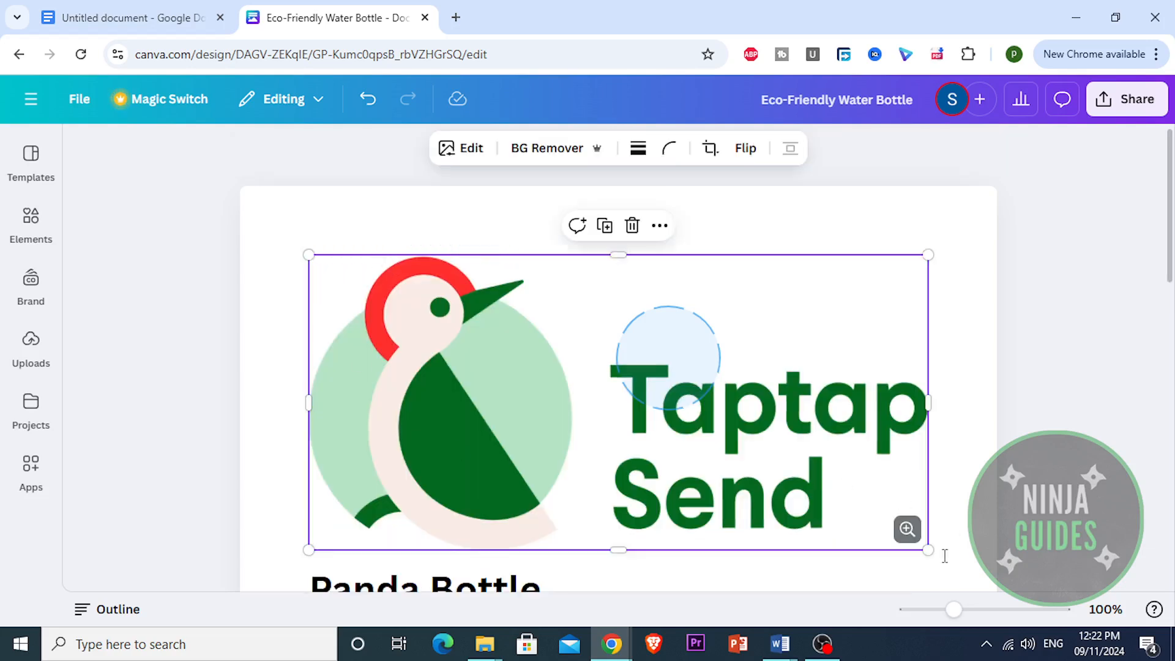
pyautogui.scroll(-4, 777, 420)
pyautogui.click(776, 420)
pyautogui.scroll(-4, 777, 422)
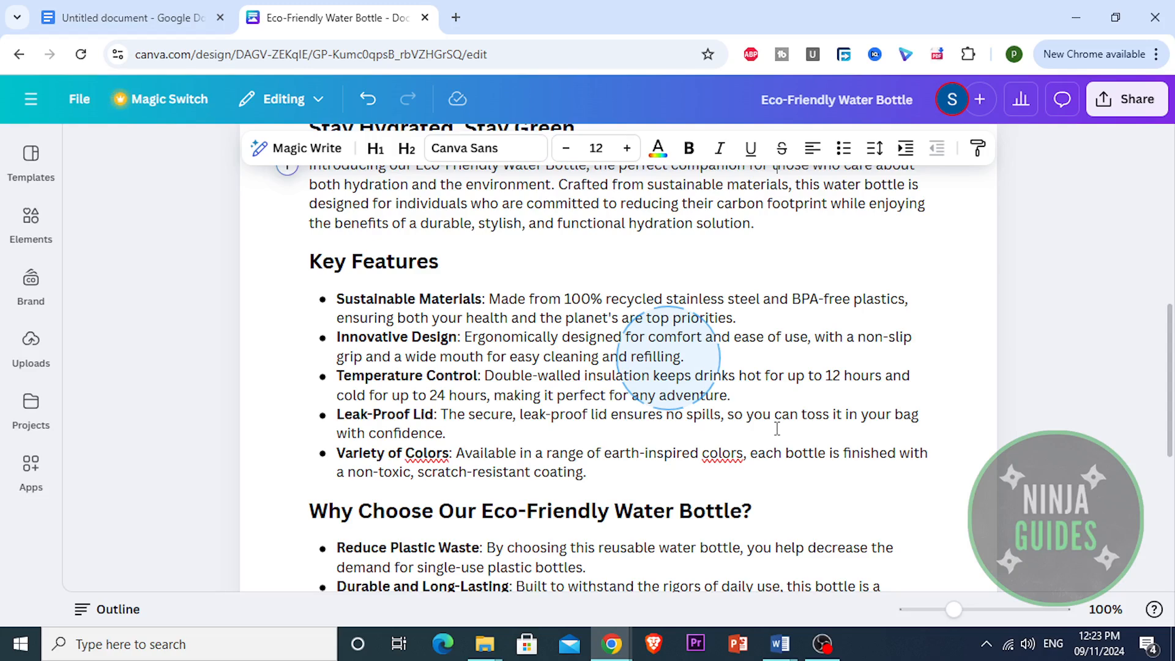
pyautogui.click(32, 468)
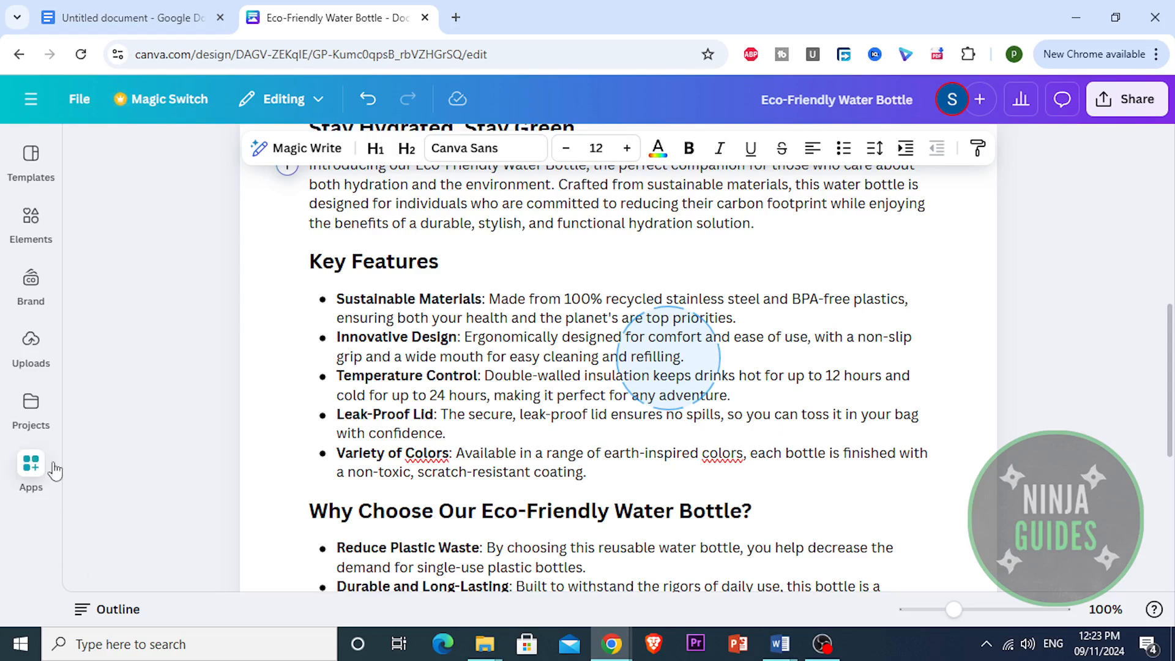
pyautogui.click(34, 160)
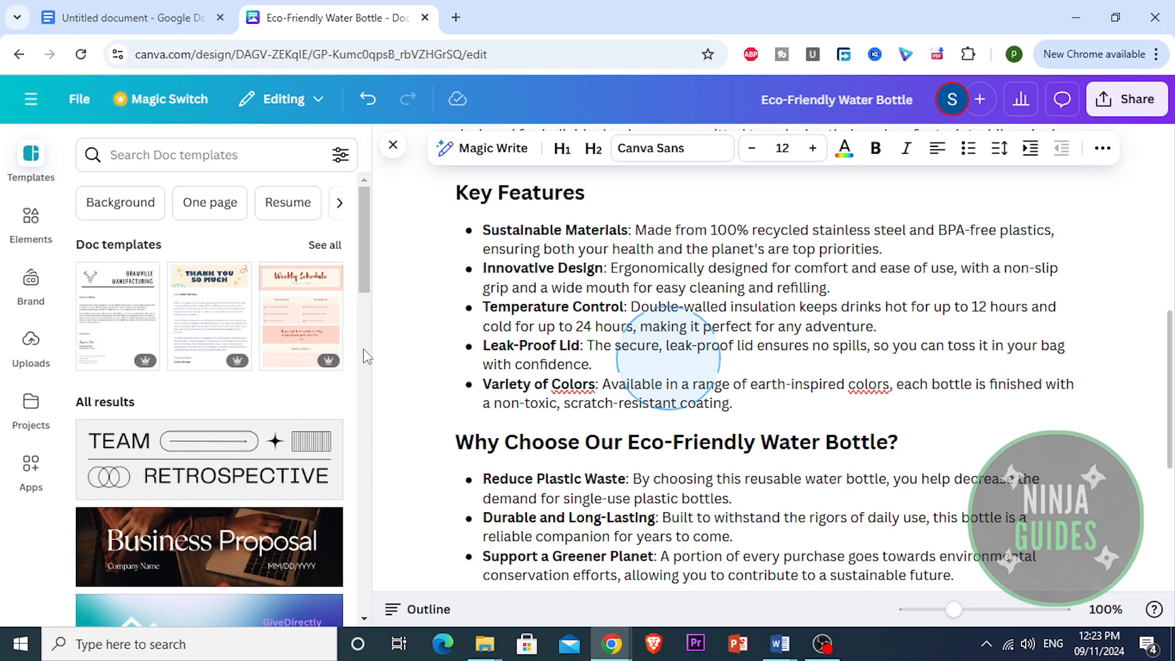
# Download the document as a PDF Standard file in A4 size
pyautogui.click(1132, 99)
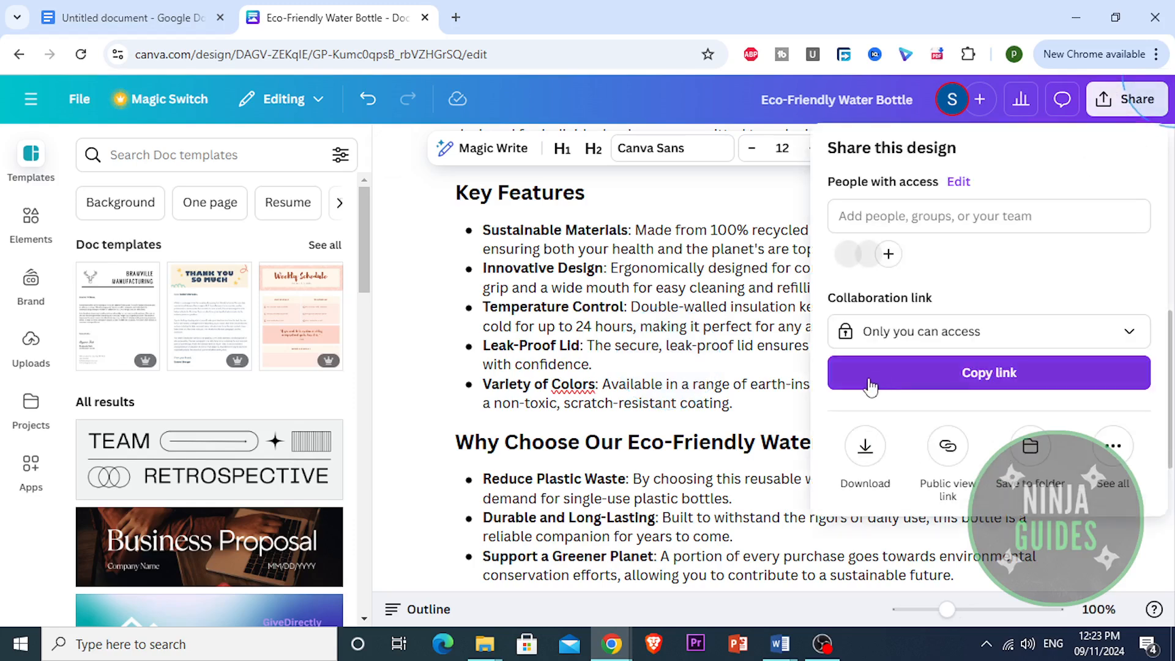
pyautogui.click(866, 445)
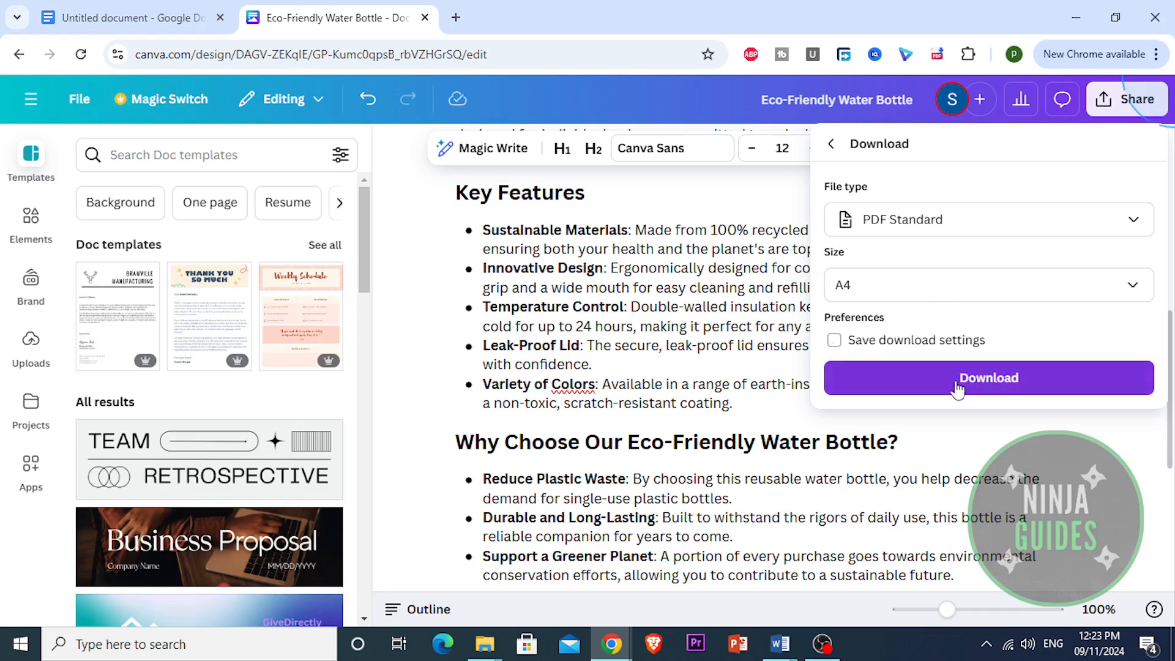
pyautogui.click(1017, 384)
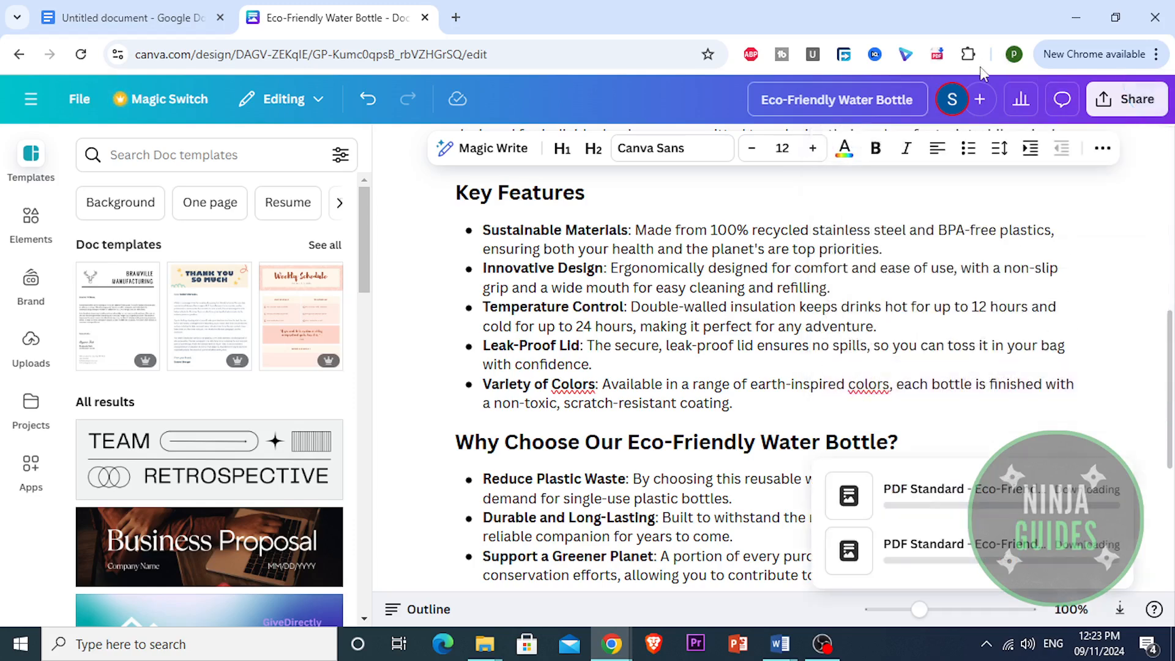